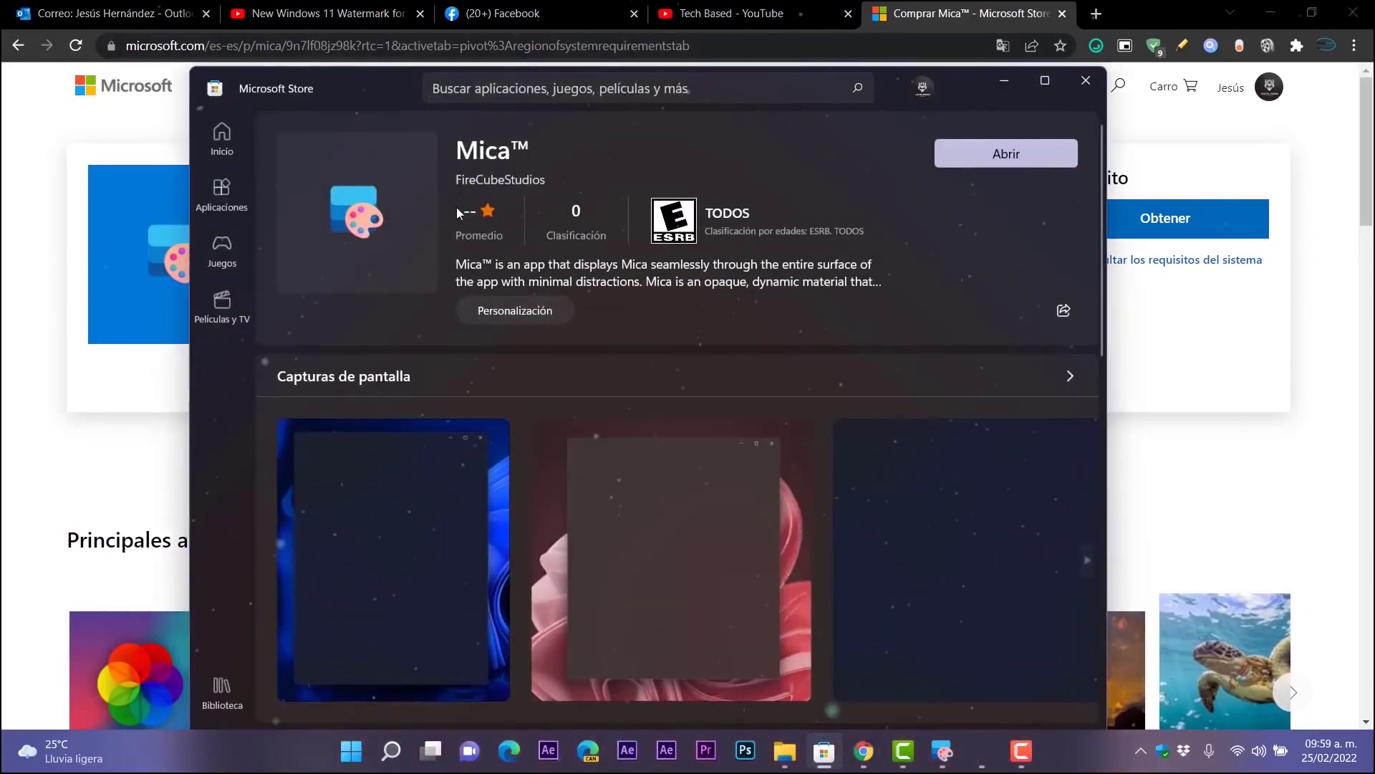
- Maximize the store window and review Mica's description, features, system requirements and additional information
click(1045, 81)
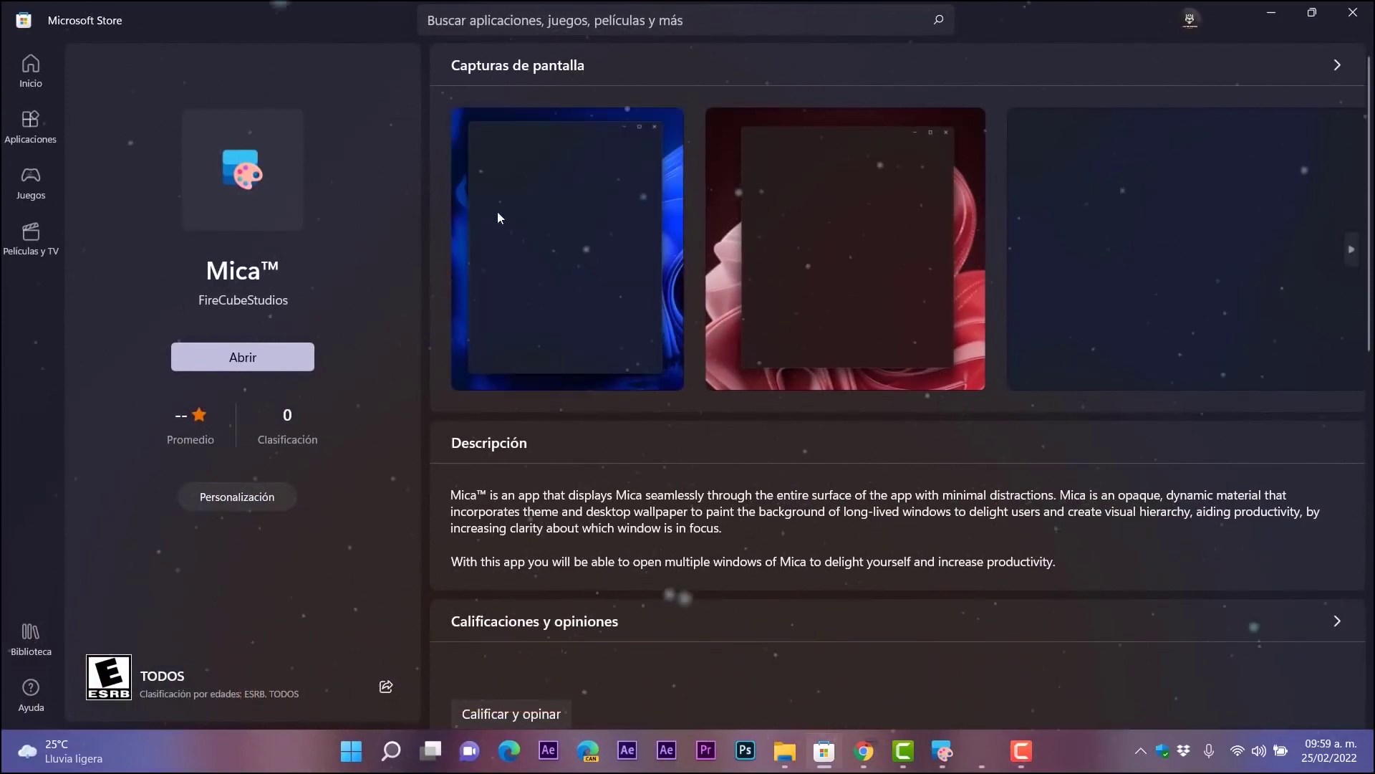
scroll(712, 591, down, 8)
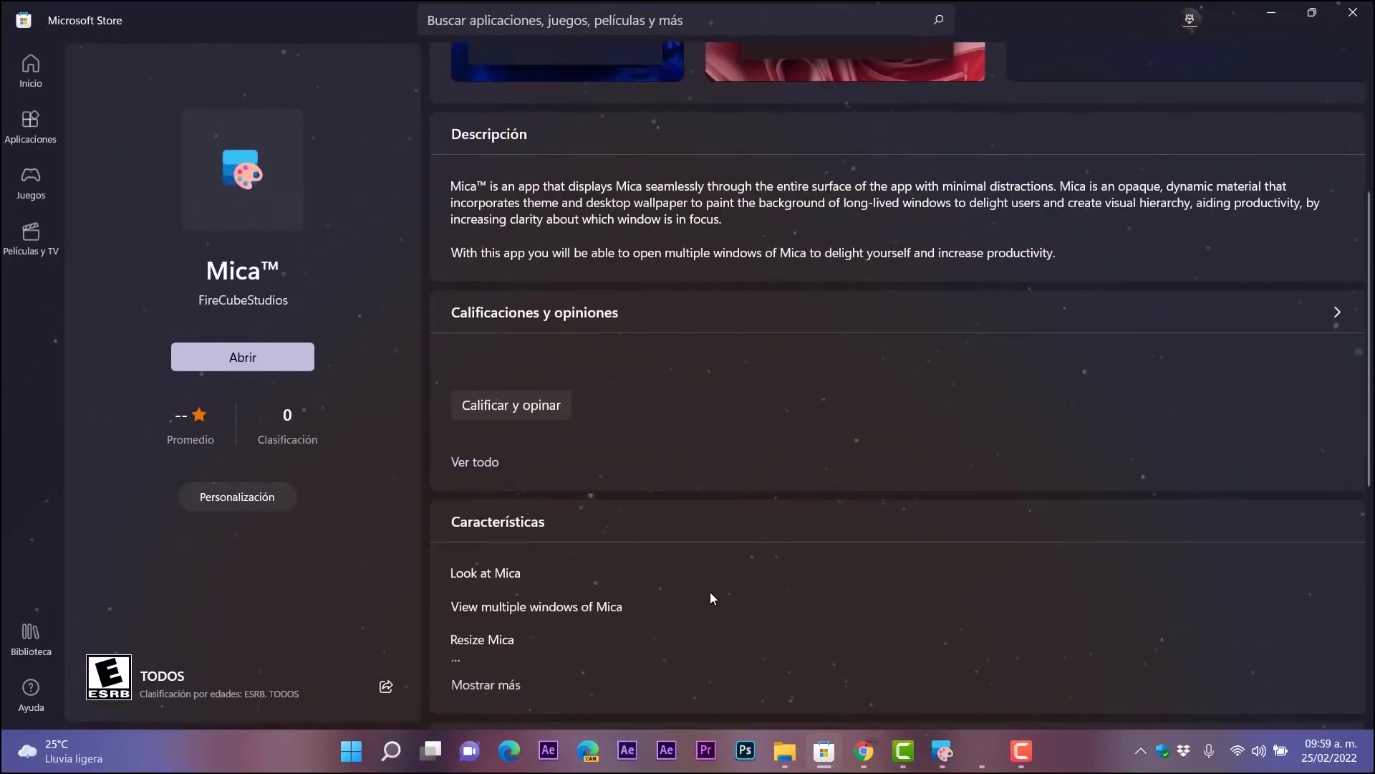
scroll(708, 595, down, 2)
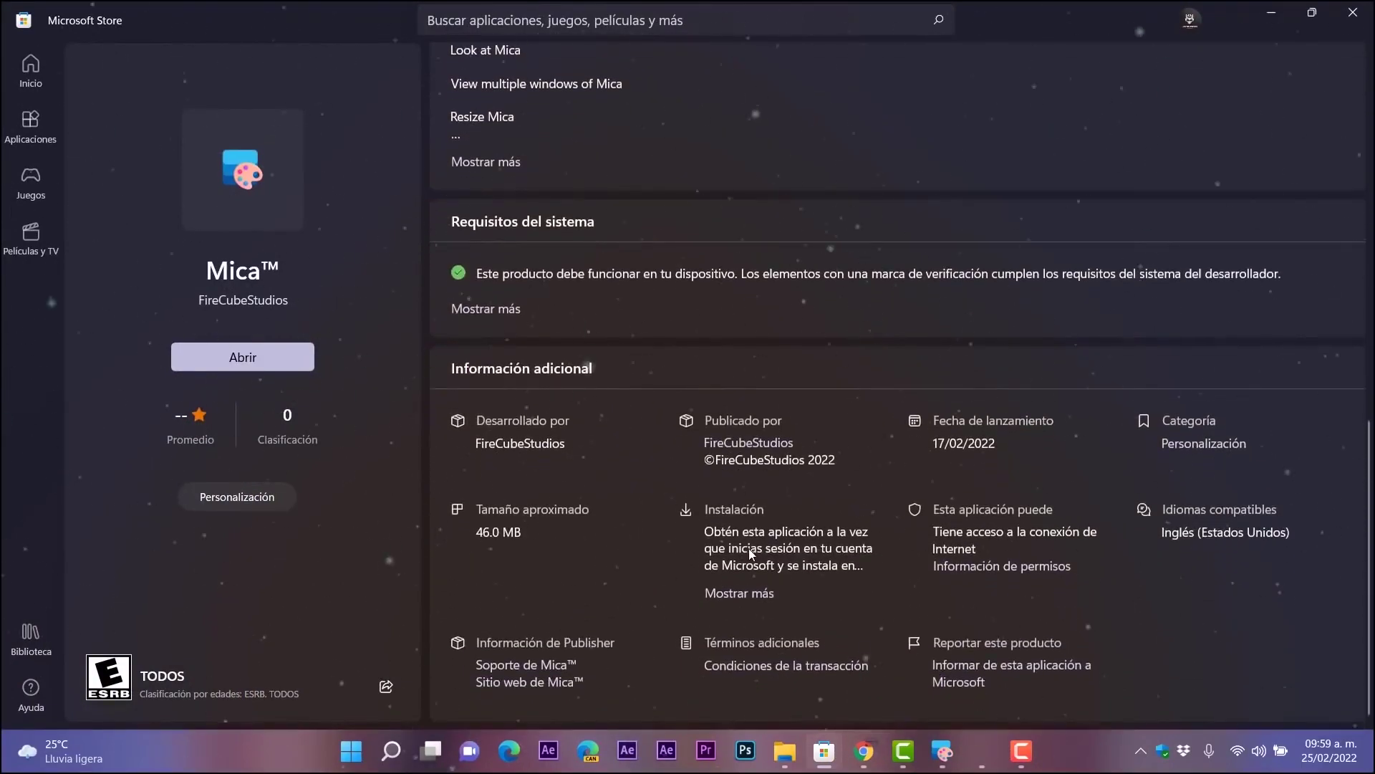
scroll(657, 569, up, 10)
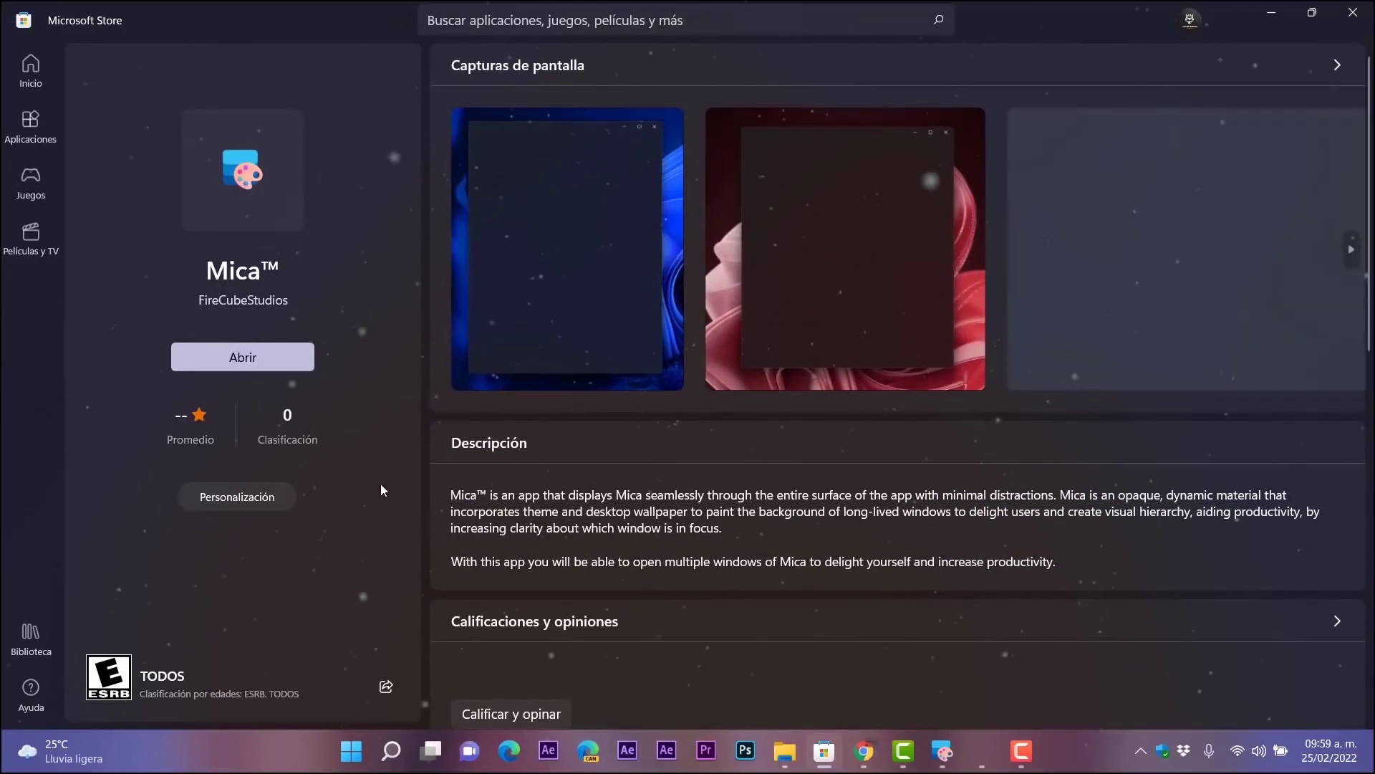
- Launch the installed Mica app from its store page, and enlarge and reposition its settings window on the desktop
click(222, 362)
mouse_move(944, 96)
mouse_down()
mouse_move(498, 96)
mouse_move(642, 95)
mouse_move(645, 107)
mouse_up()
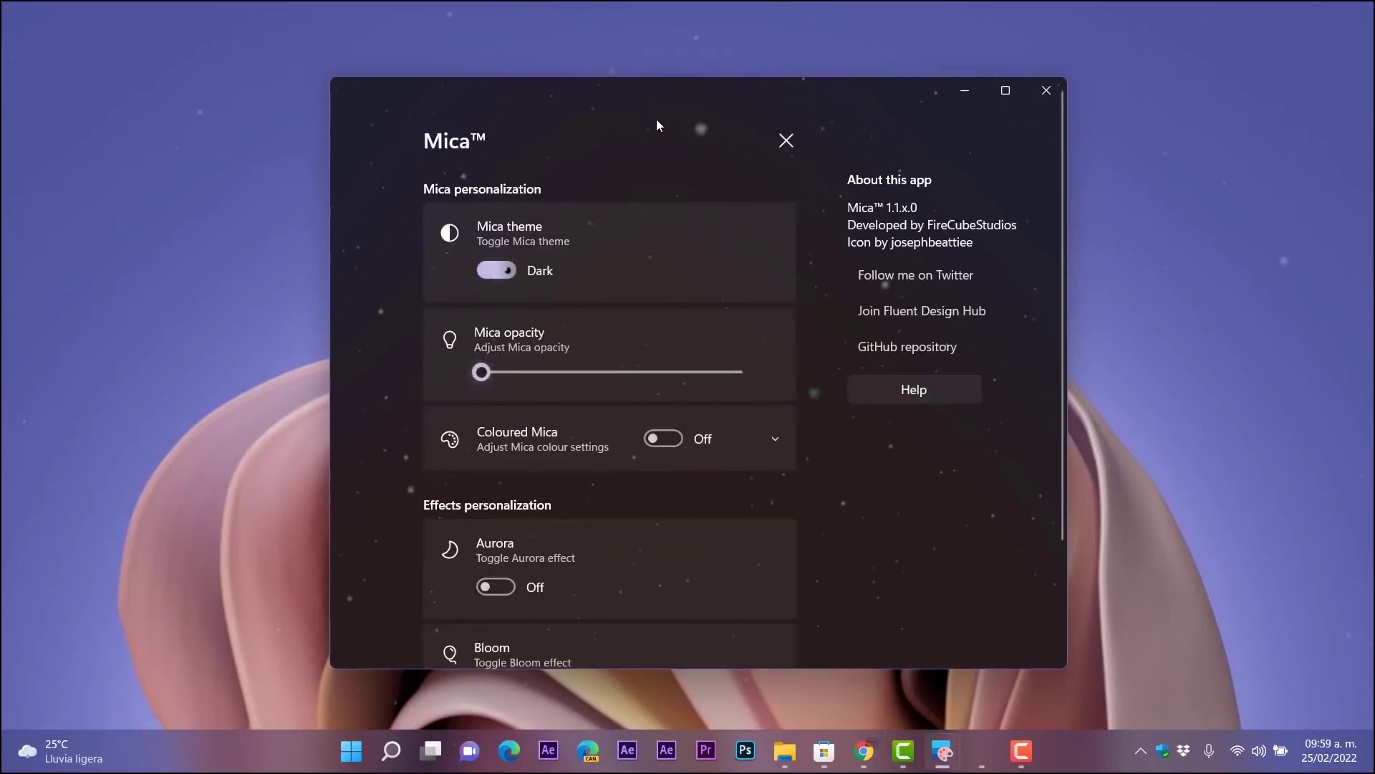
drag(643, 123, 505, 72)
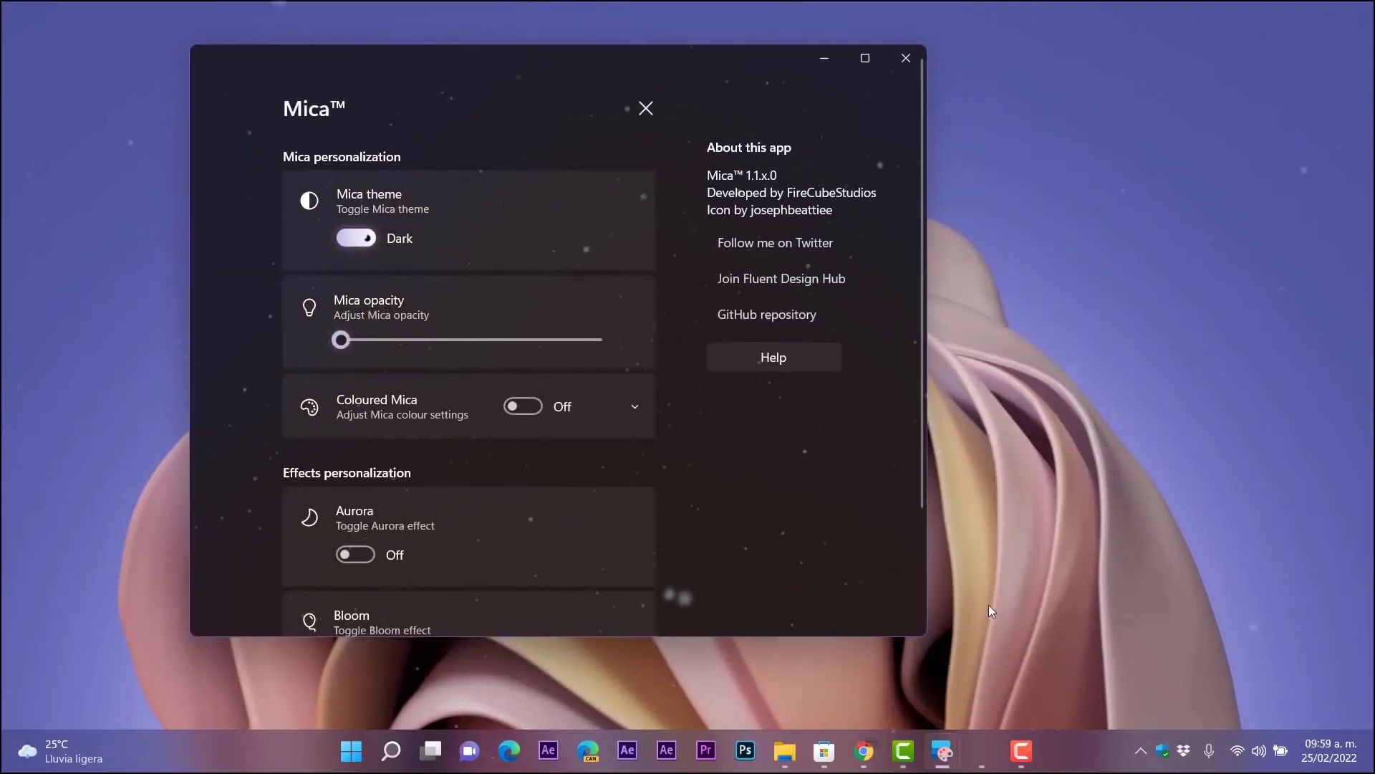
drag(926, 636, 1112, 683)
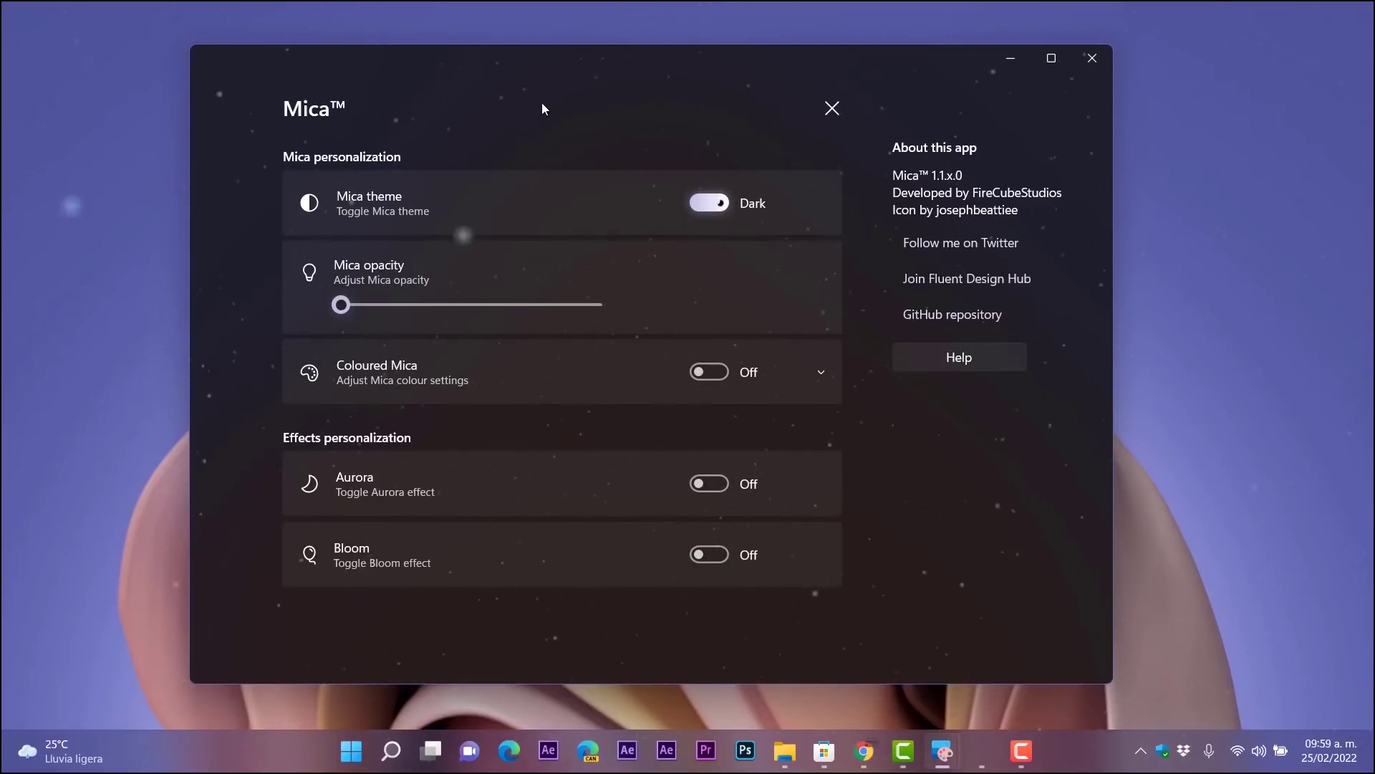
drag(451, 64, 475, 86)
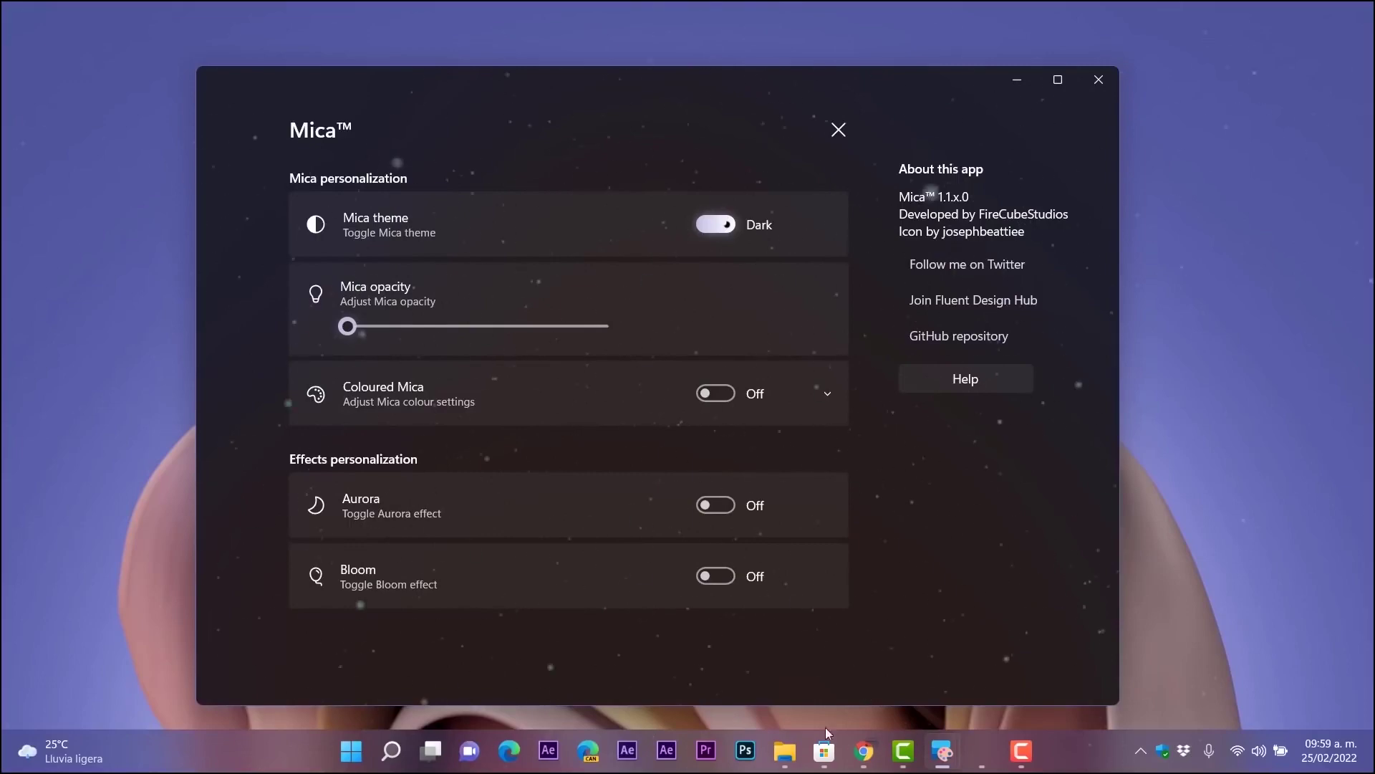
- Bring up File Explorer, take it out of full screen to view its window background, and minimize it
mouse_move(785, 751)
click(785, 645)
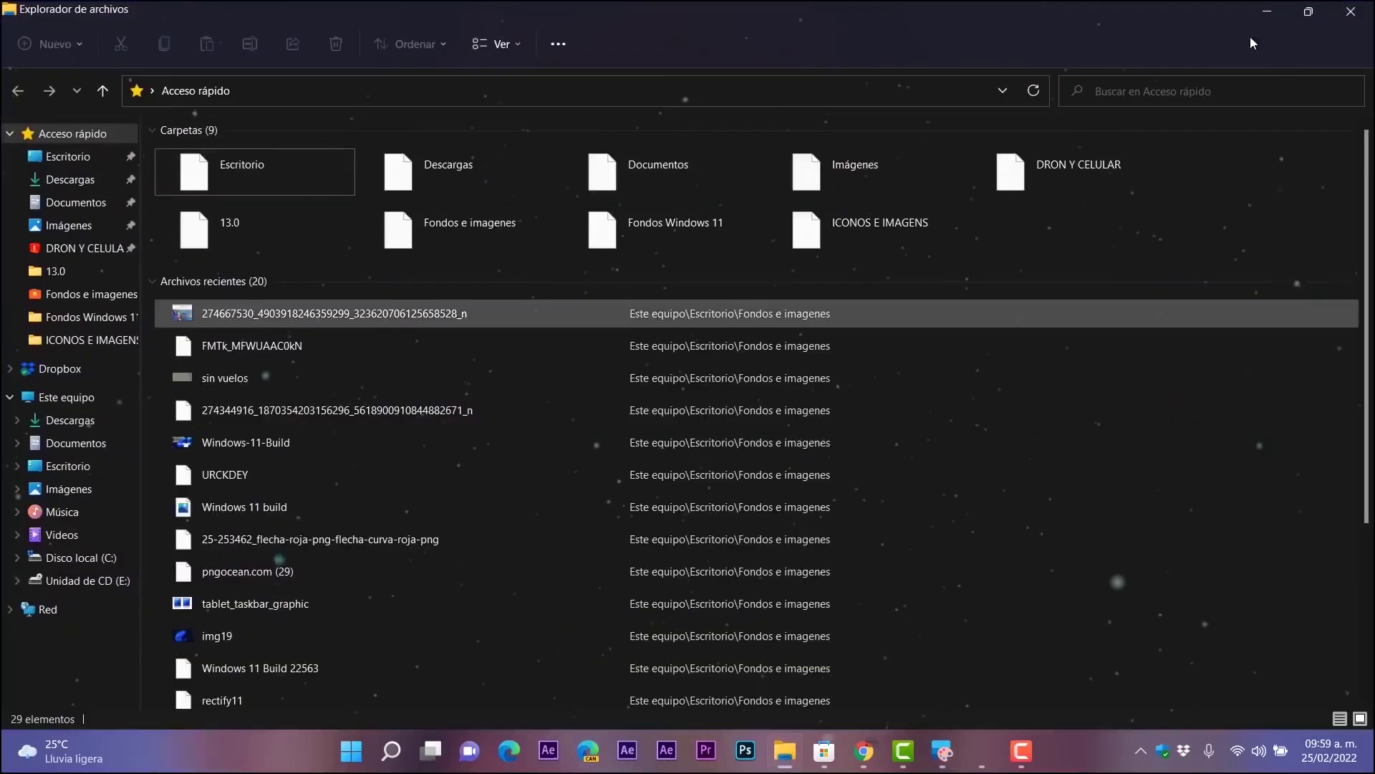
drag(1113, 5, 755, 140)
click(915, 145)
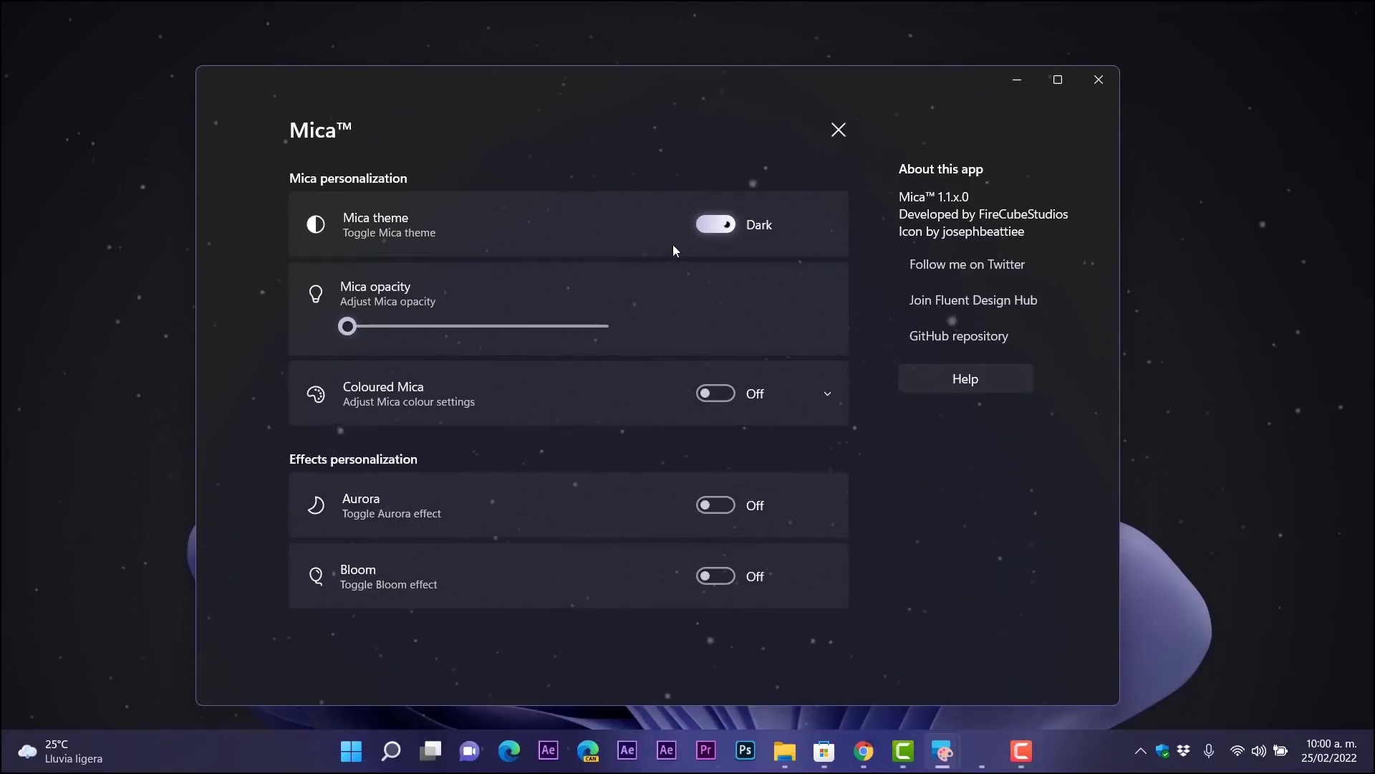
- Switch the Mica theme back and forth between Light and Dark several times, ending on Dark
click(703, 227)
click(703, 226)
click(703, 226)
click(703, 228)
click(702, 228)
click(702, 228)
click(703, 229)
click(702, 229)
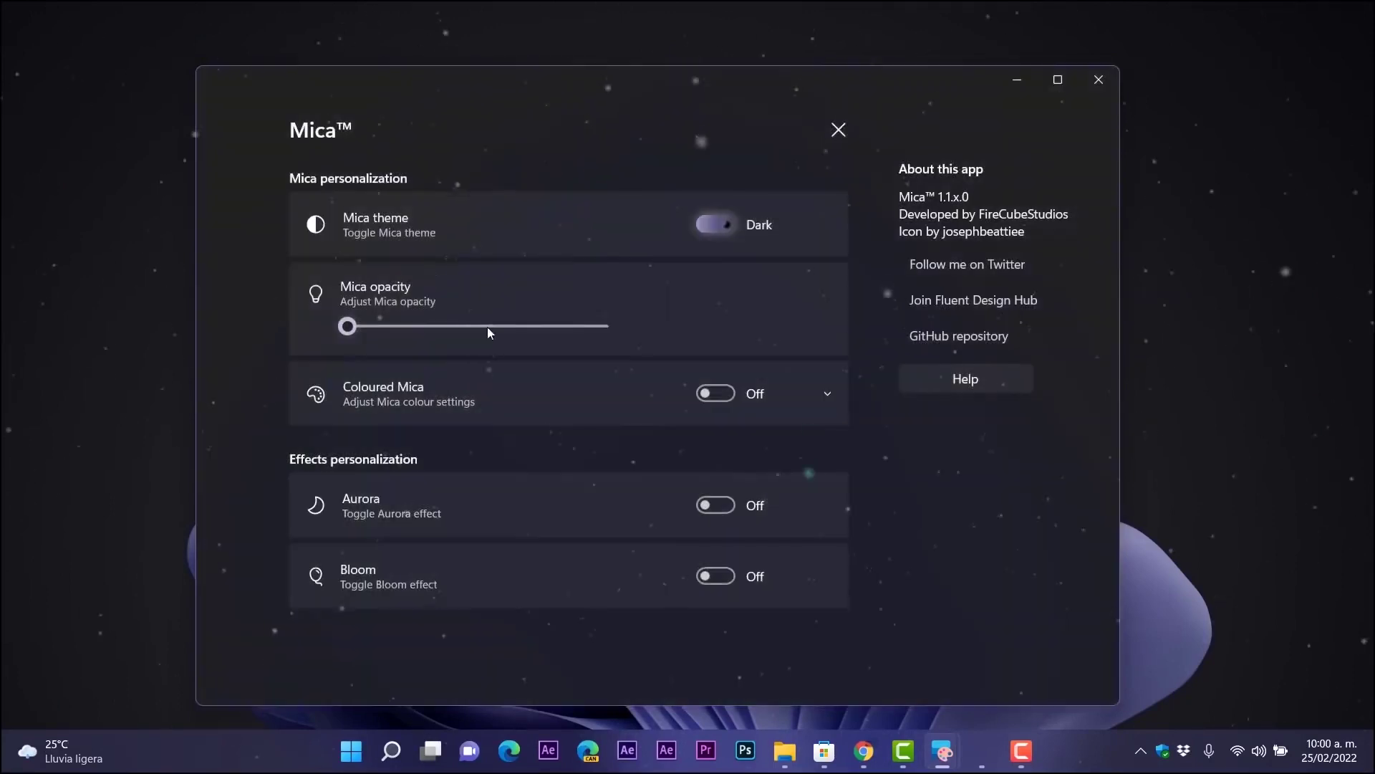
- Raise the Mica opacity slightly past the middle and turn on Coloured Mica with a brightened dark blue, collapsing its settings again
drag(354, 328, 498, 328)
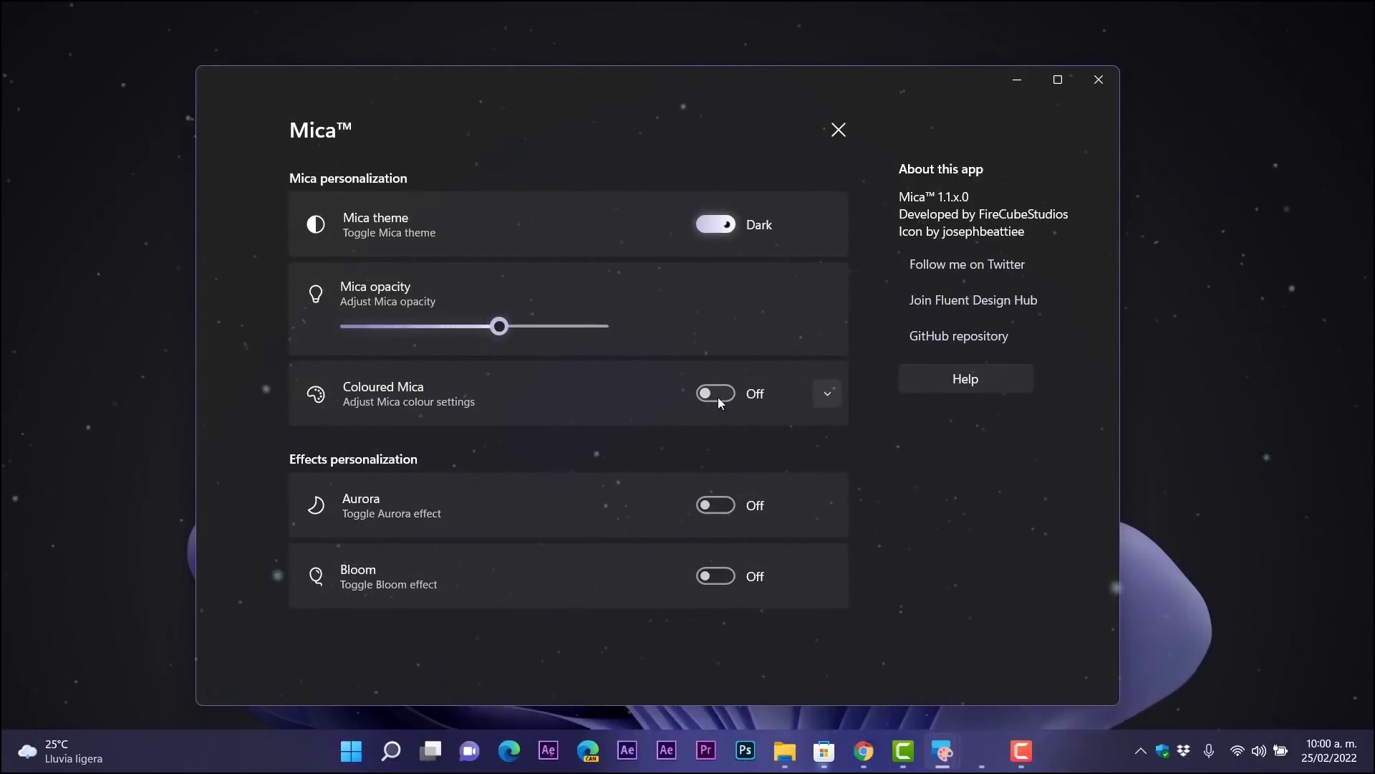
click(826, 396)
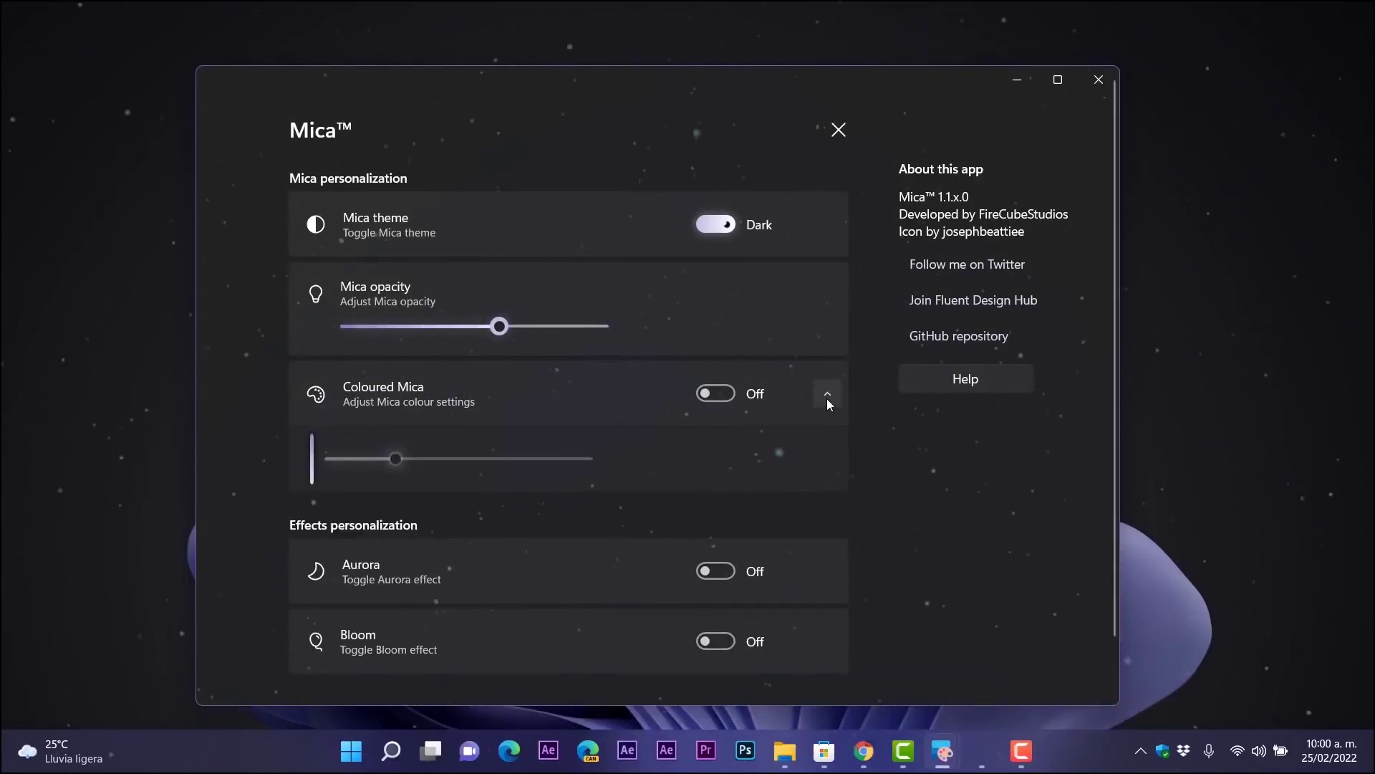
click(717, 394)
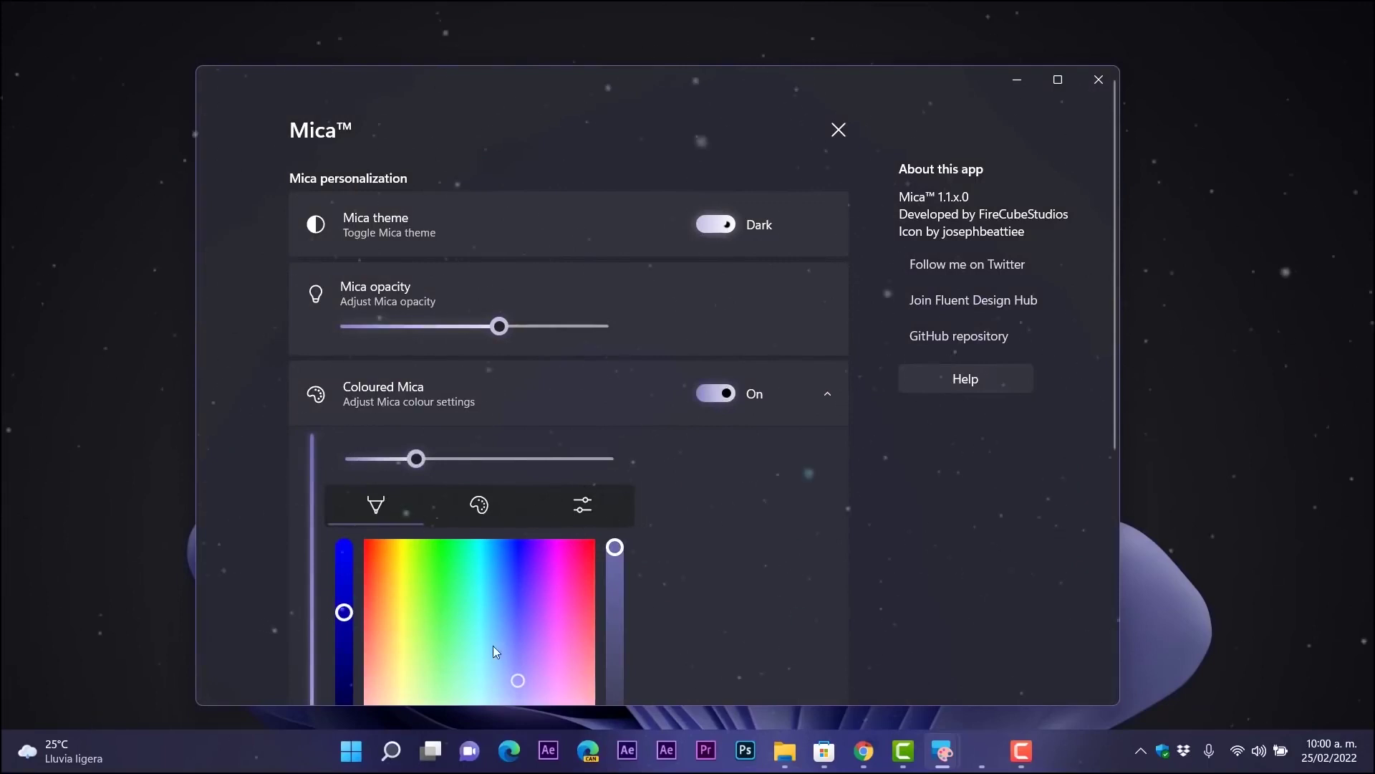
drag(513, 631, 530, 543)
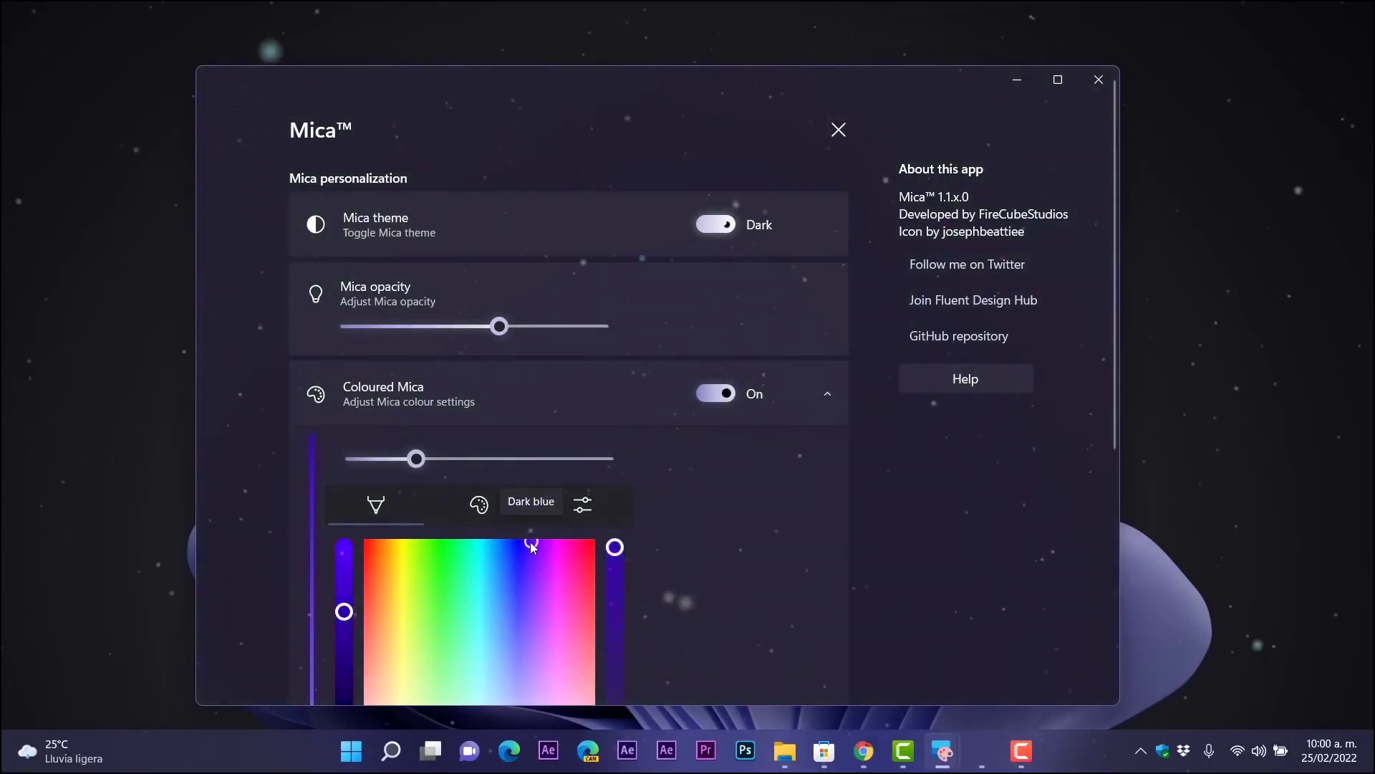
drag(343, 611, 344, 584)
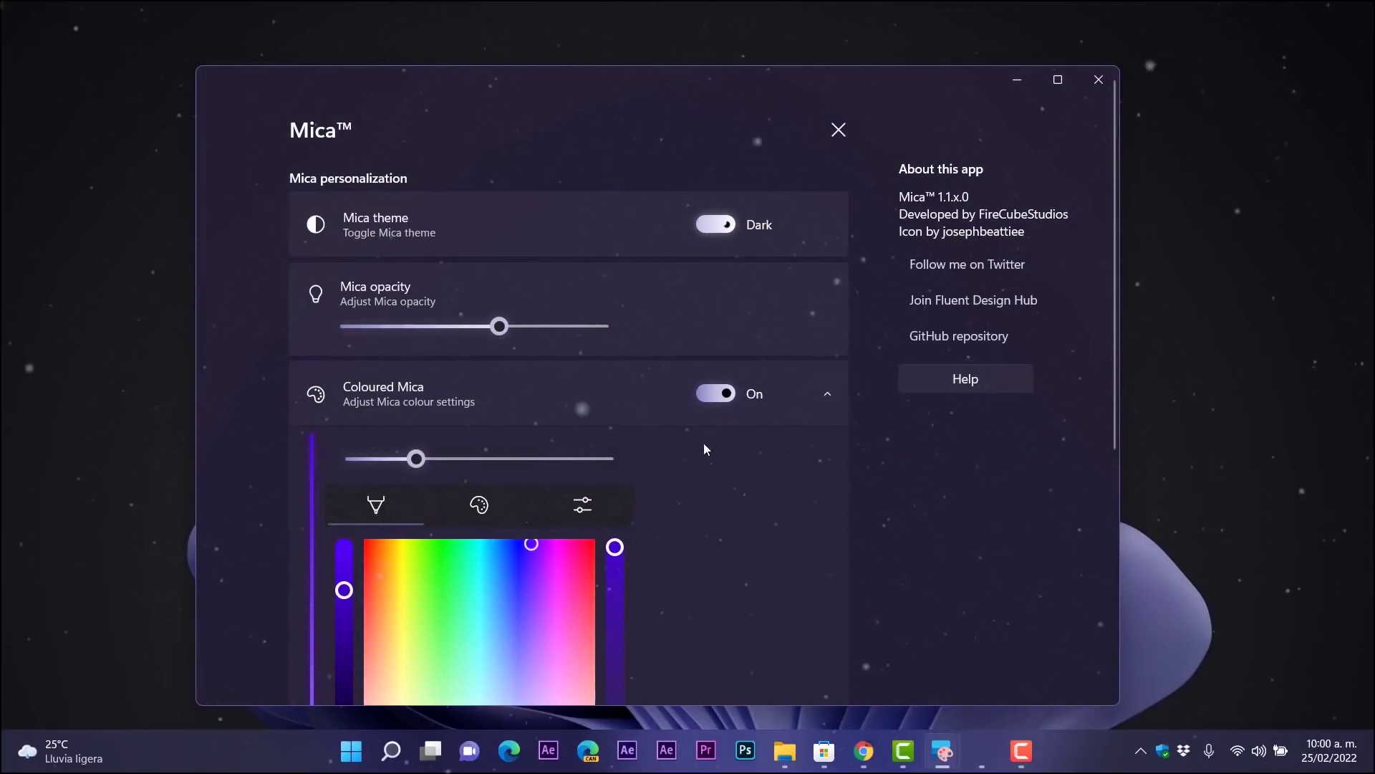
click(827, 393)
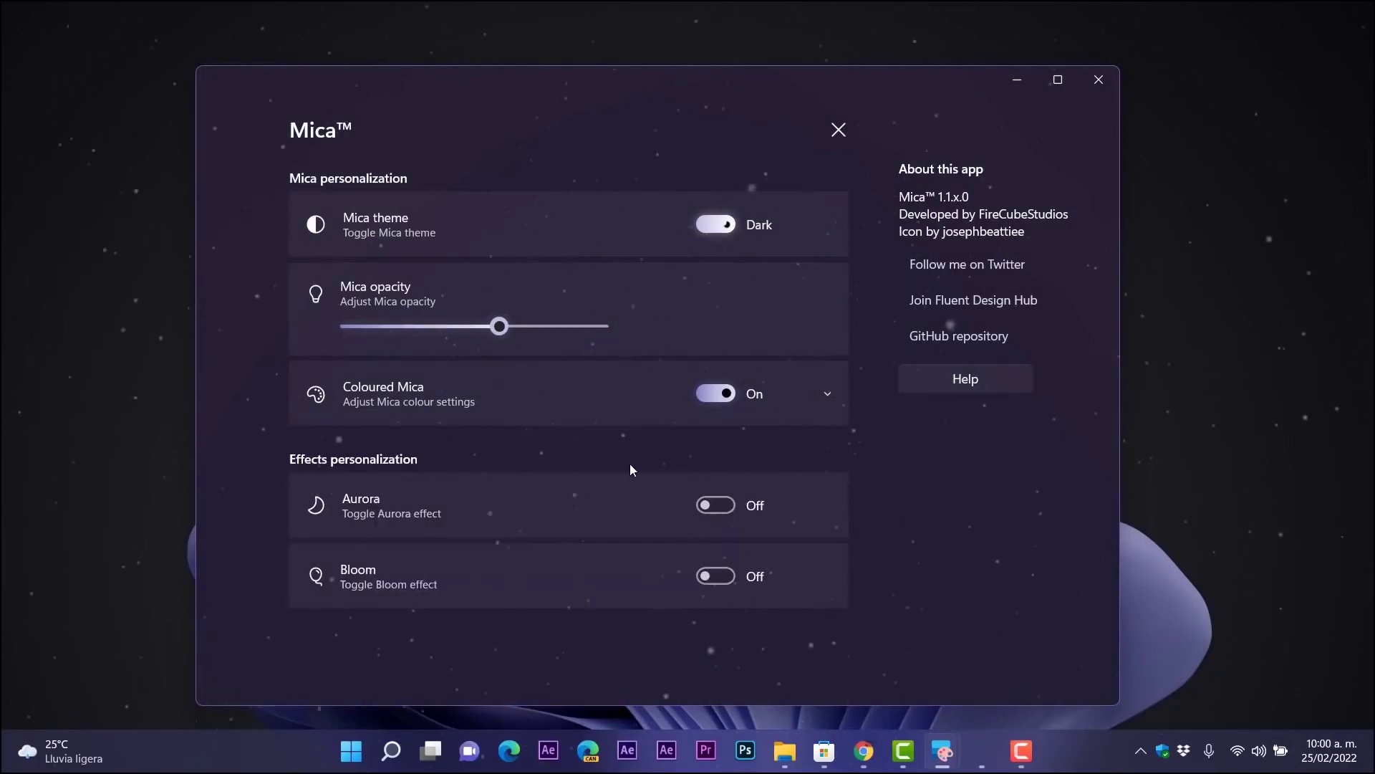
- Turn on the Aurora and Bloom effects, shifting the Mica window toward the desktop's upper-left area
click(716, 506)
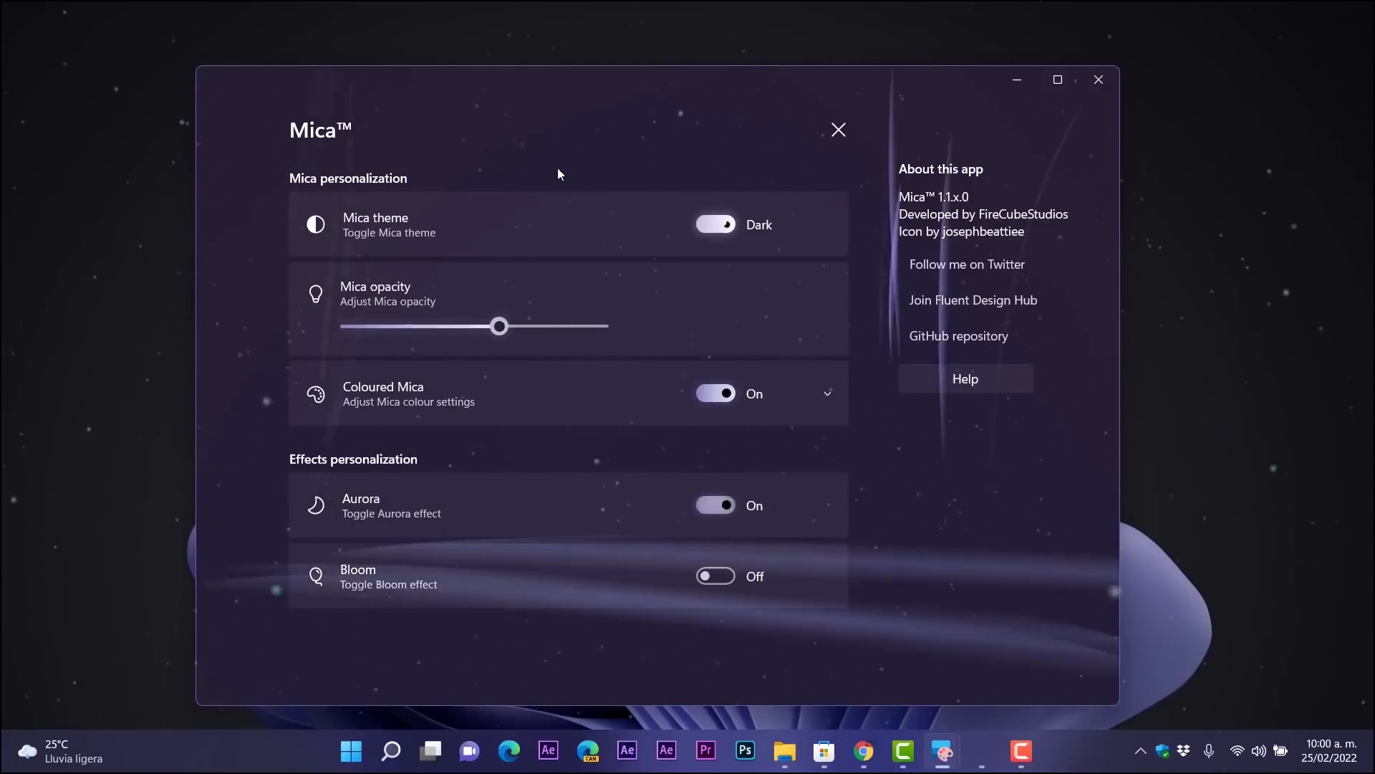
drag(663, 91, 570, 65)
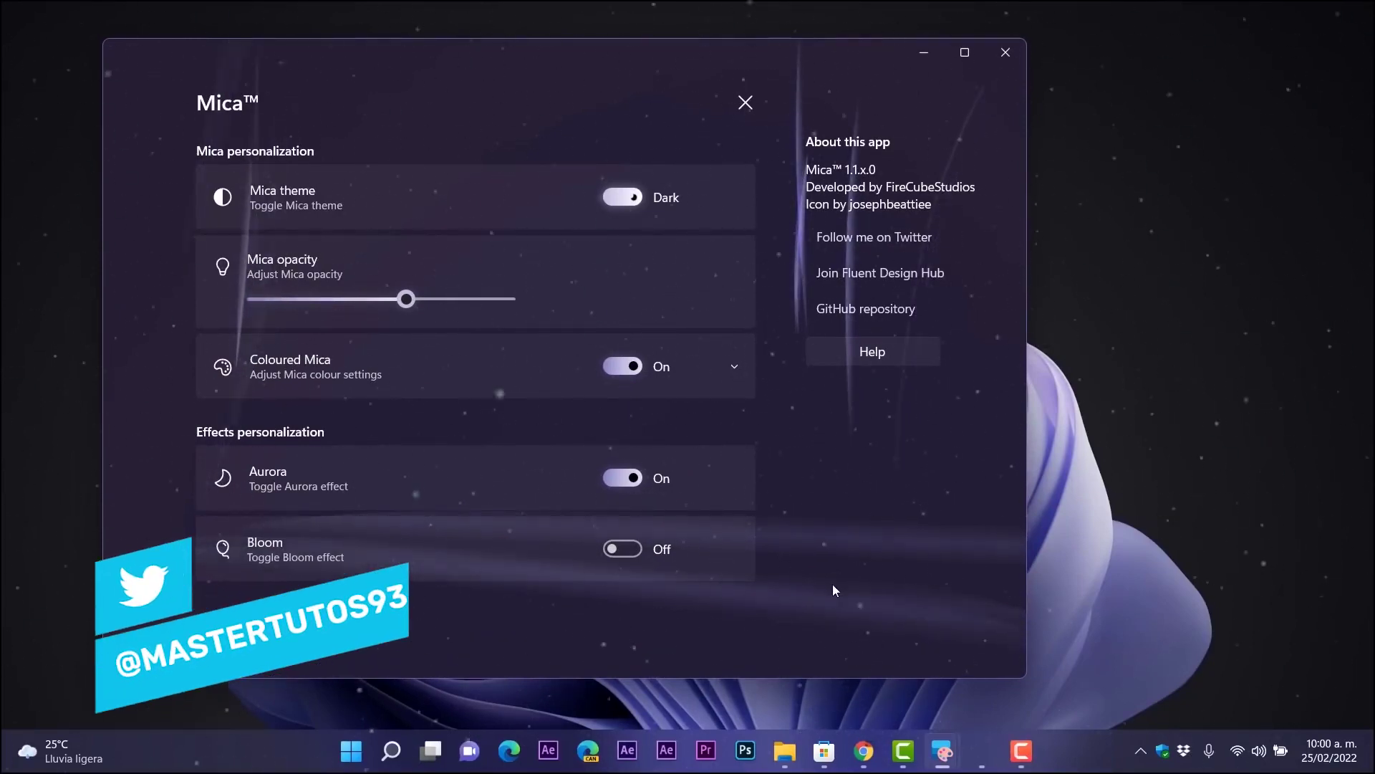
click(628, 553)
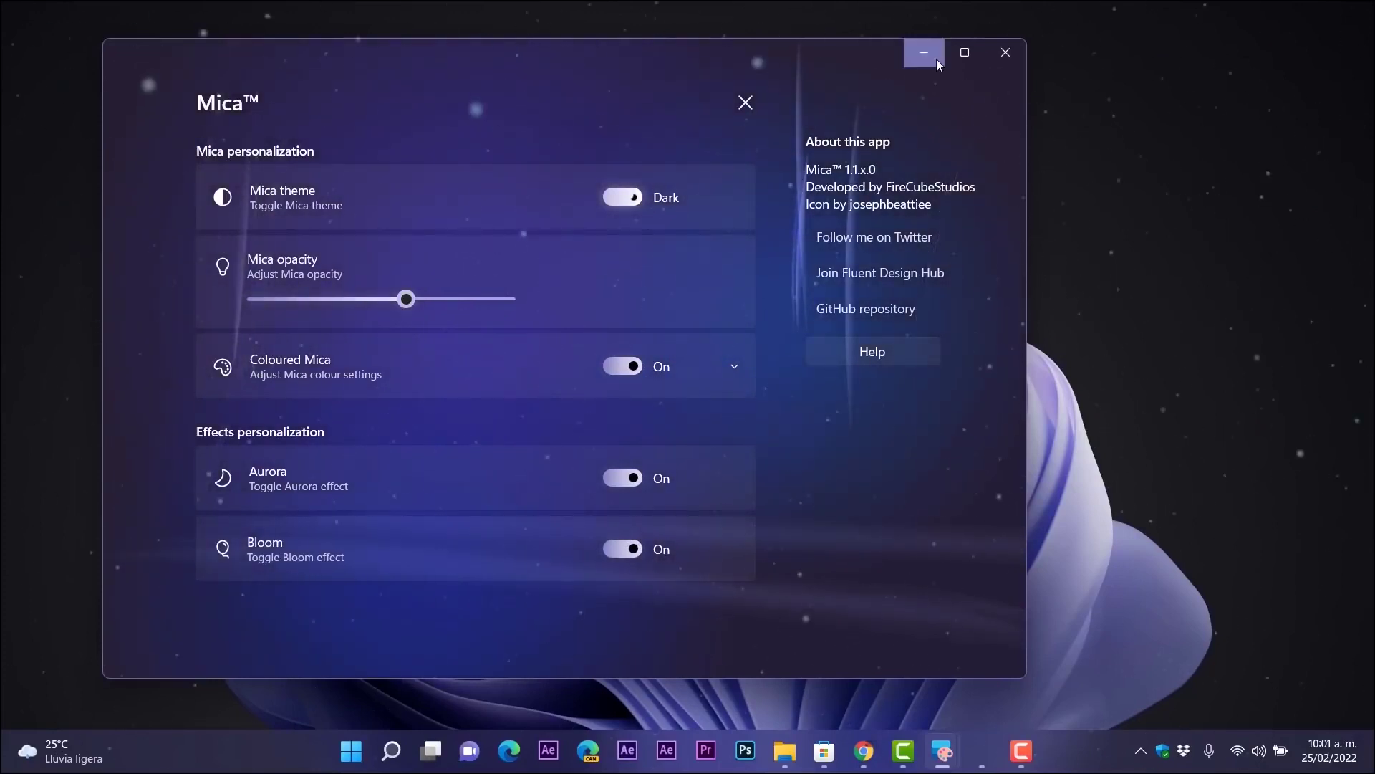
- Close the Mica settings page and maximize the empty Mica window so its effects fill the screen
click(745, 102)
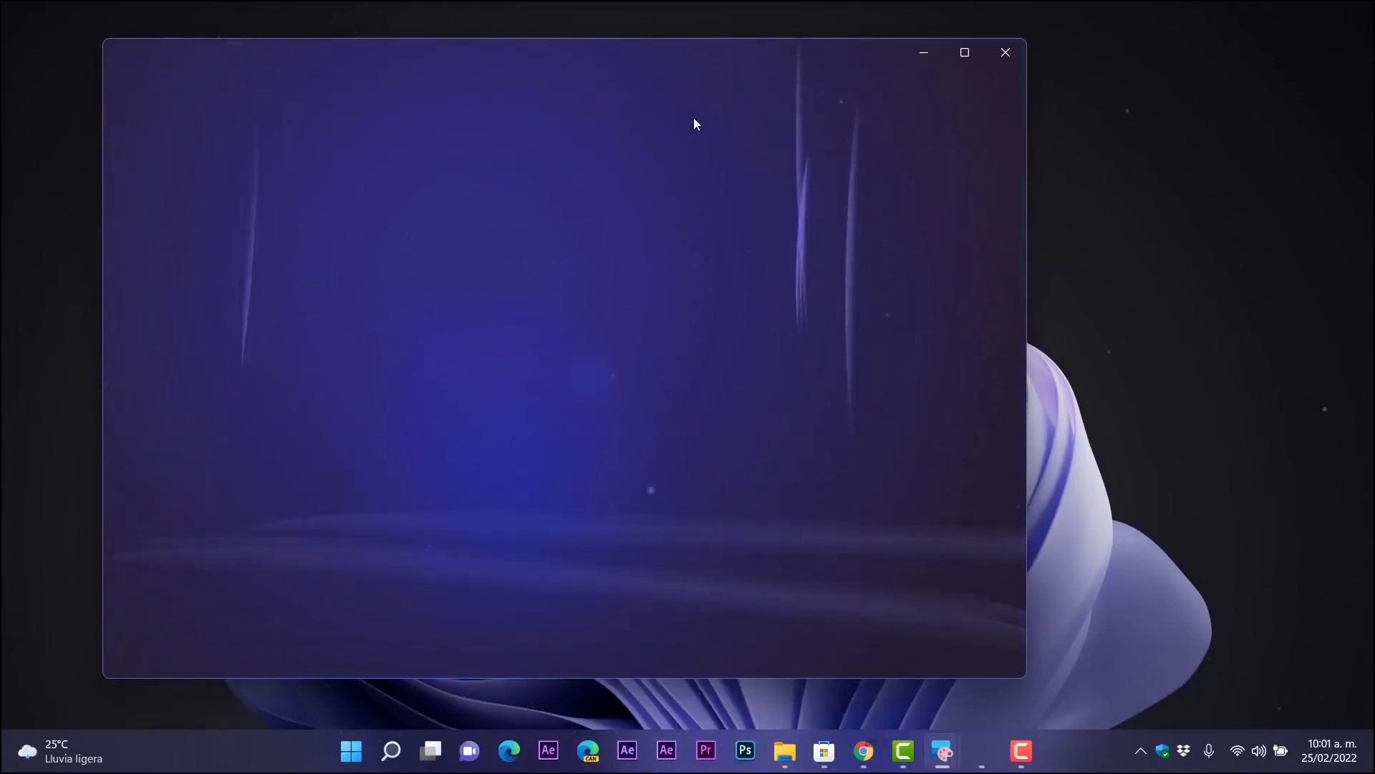
drag(763, 76, 828, 94)
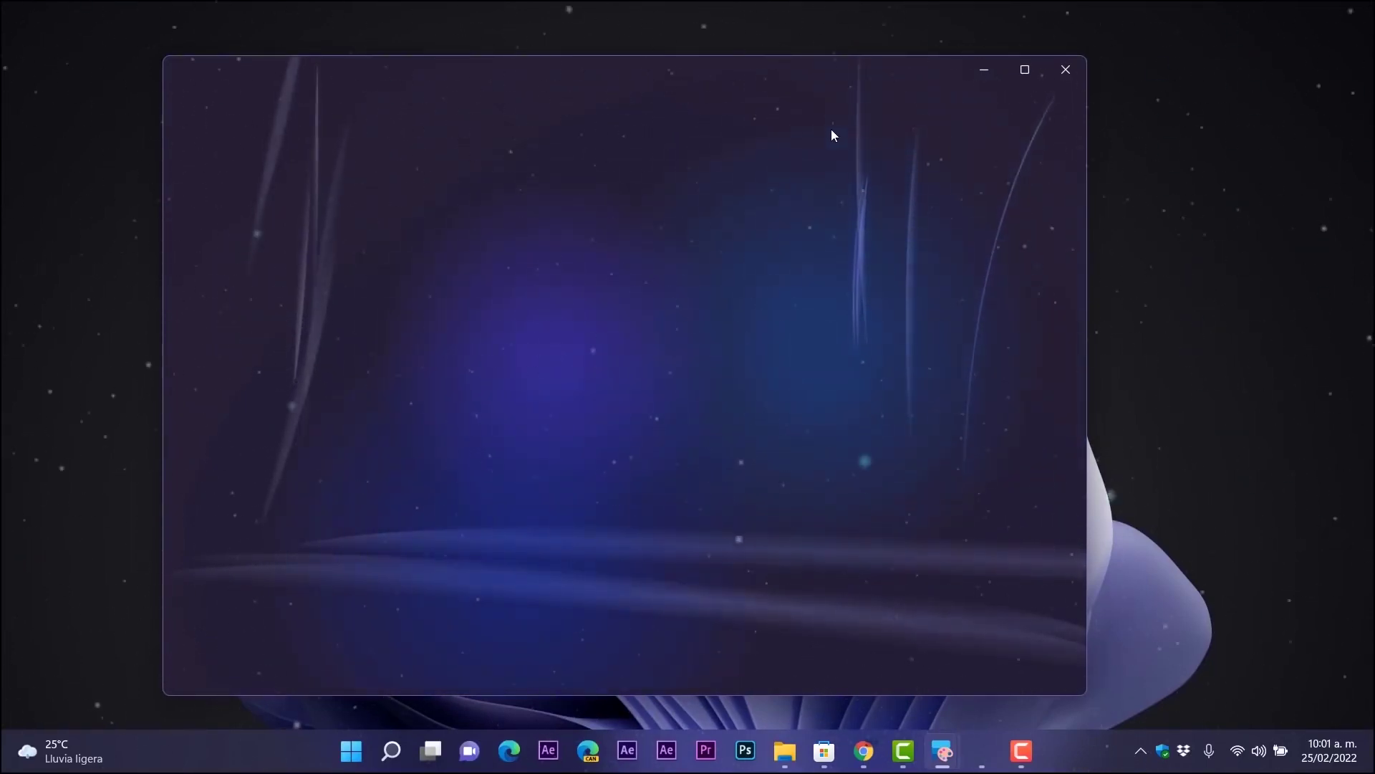
mouse_move(1022, 75)
click(1022, 76)
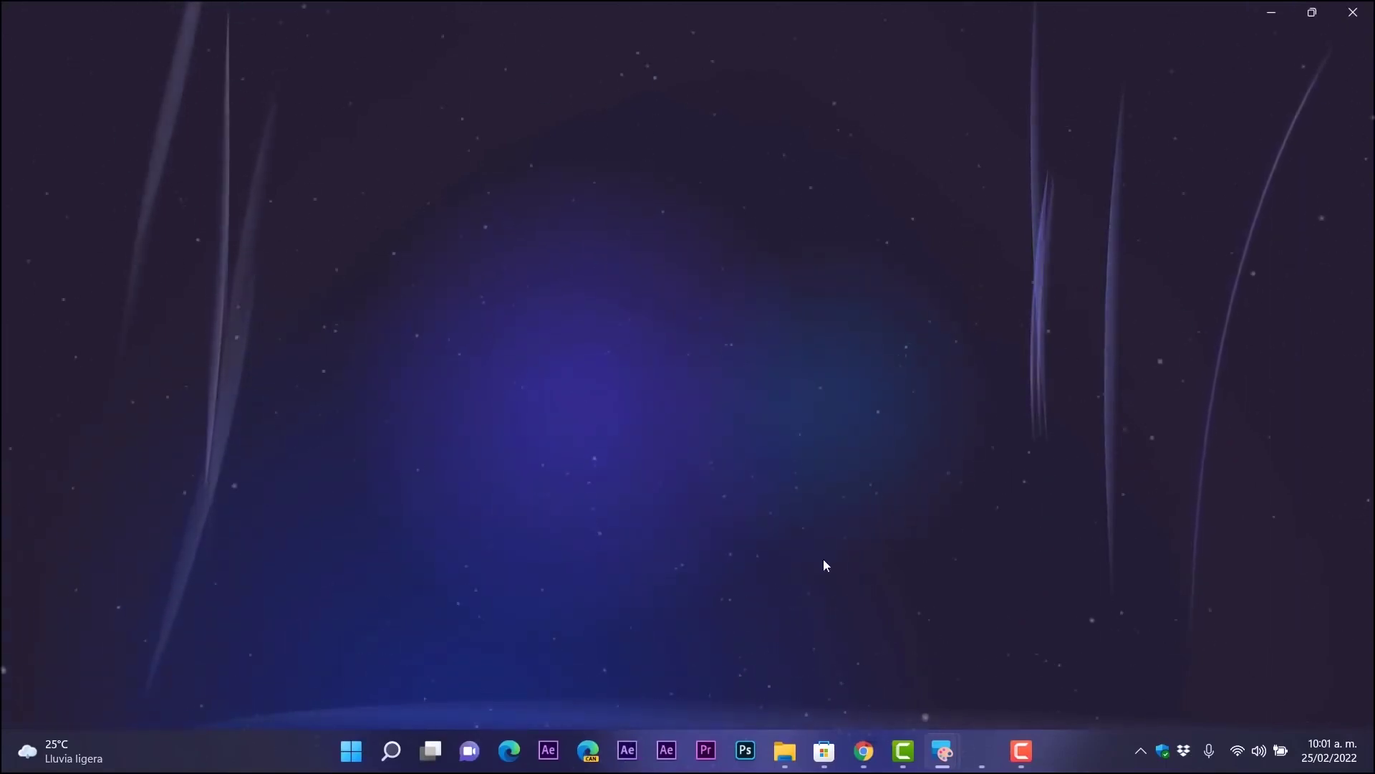
- Show Notepad over the full-screen Mica backdrop, enlarge and move its window around, and minimize it
click(995, 742)
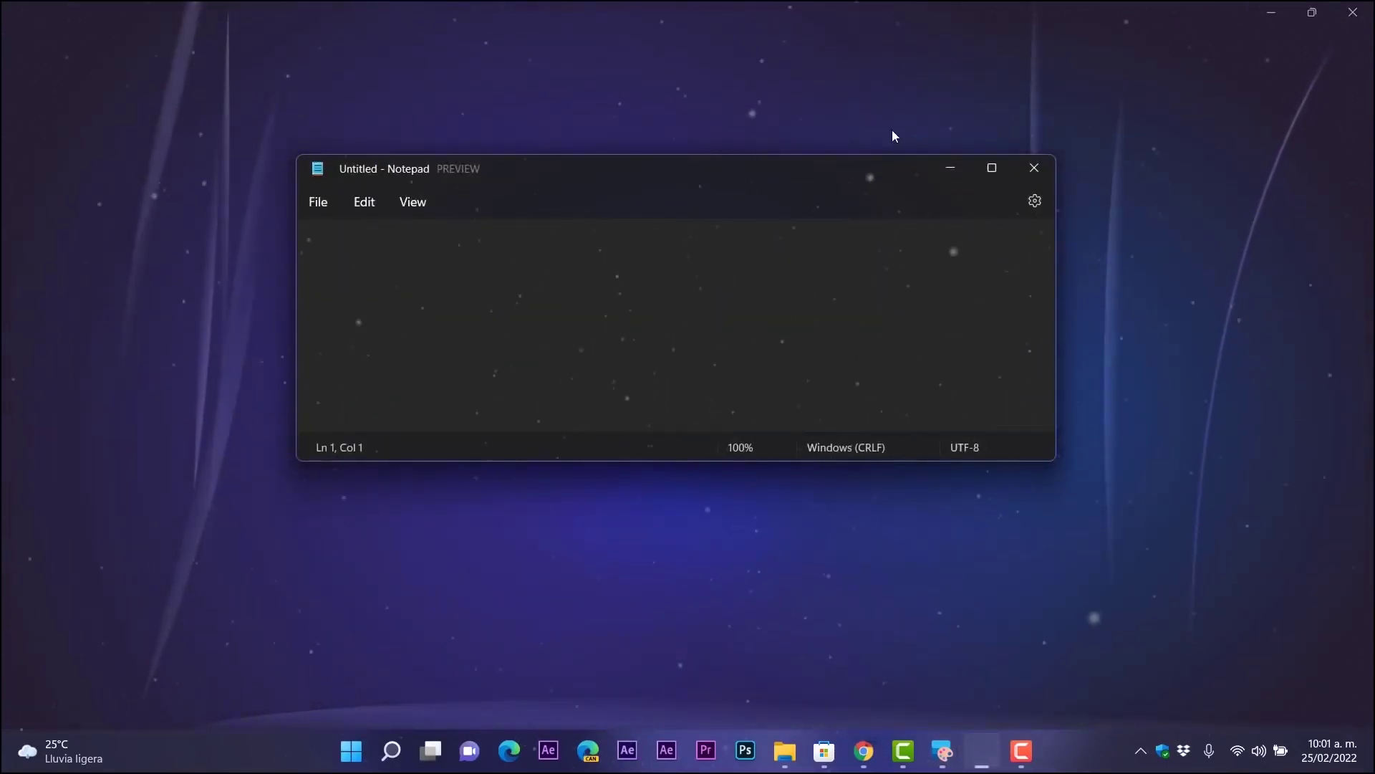
click(950, 170)
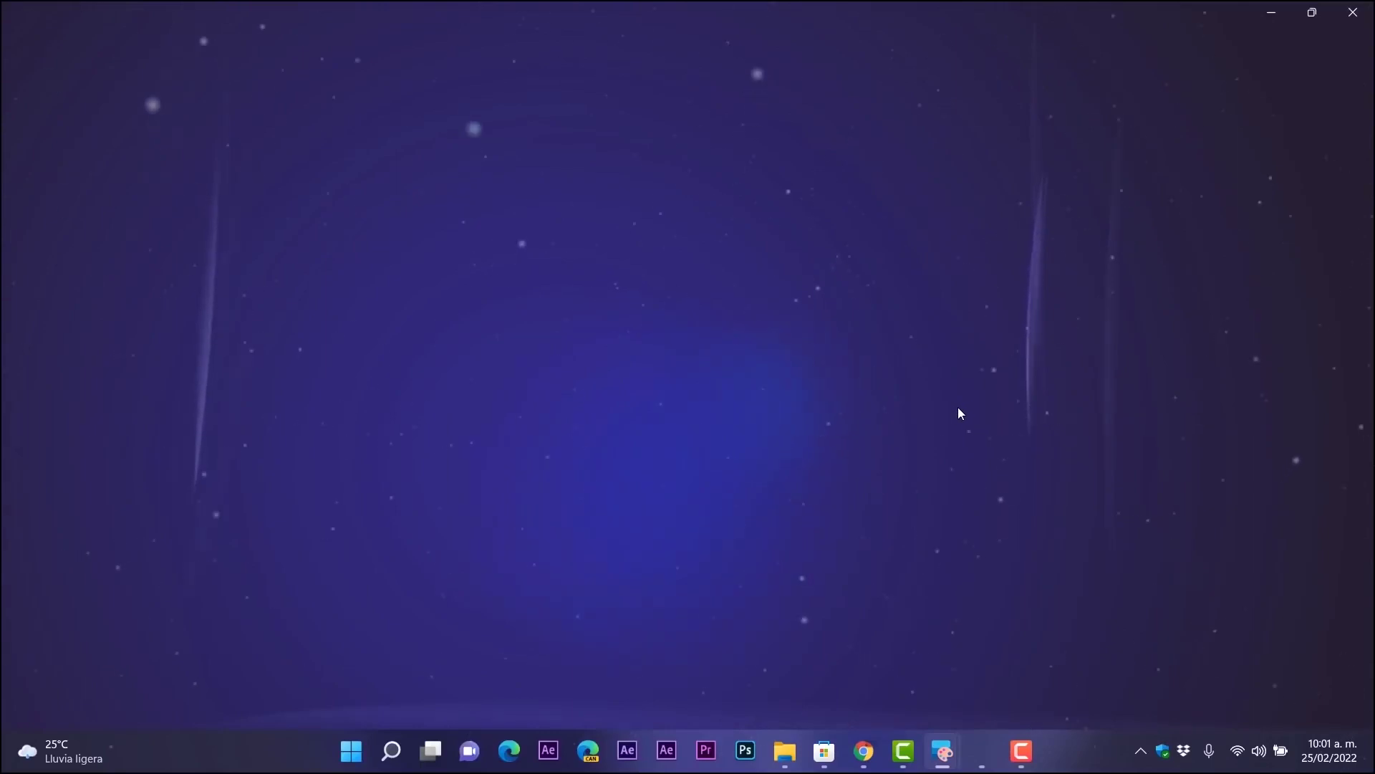
click(993, 737)
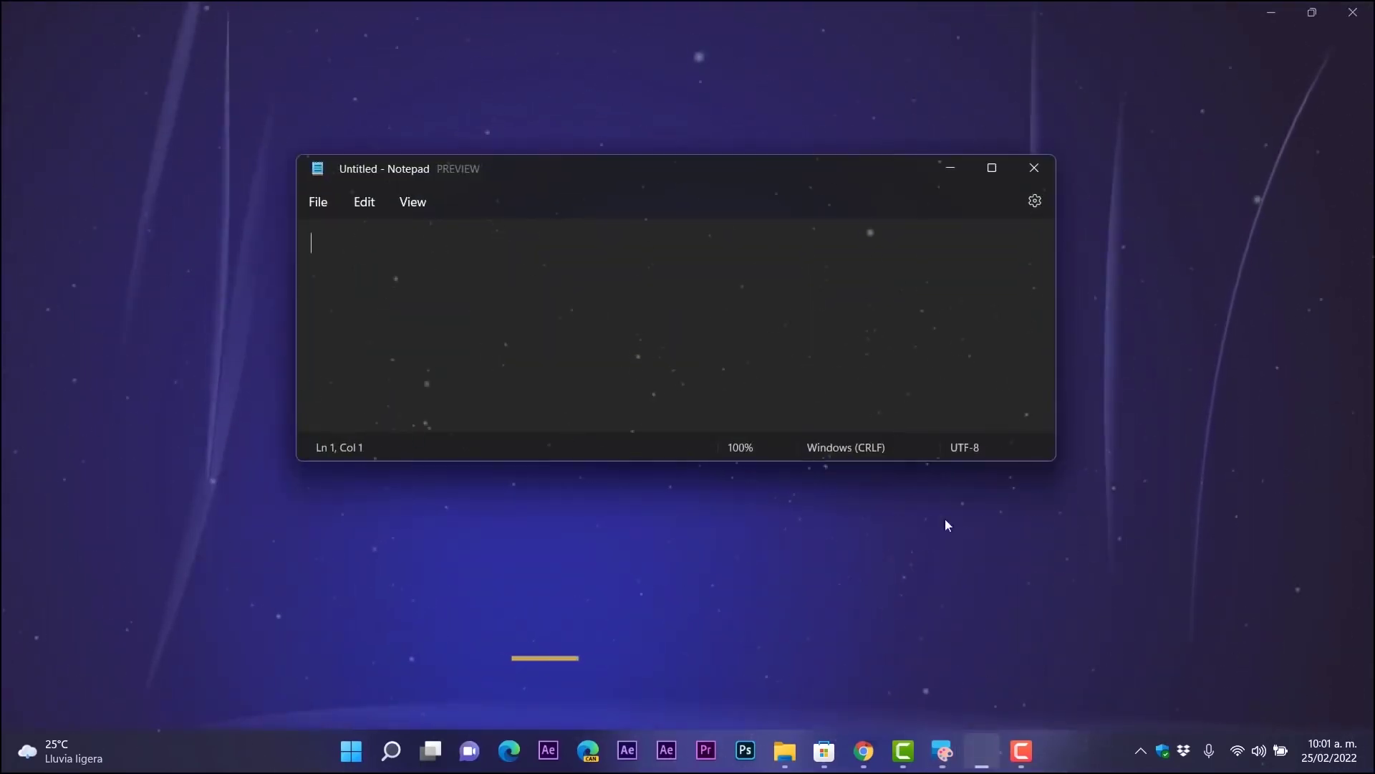
drag(732, 169, 738, 263)
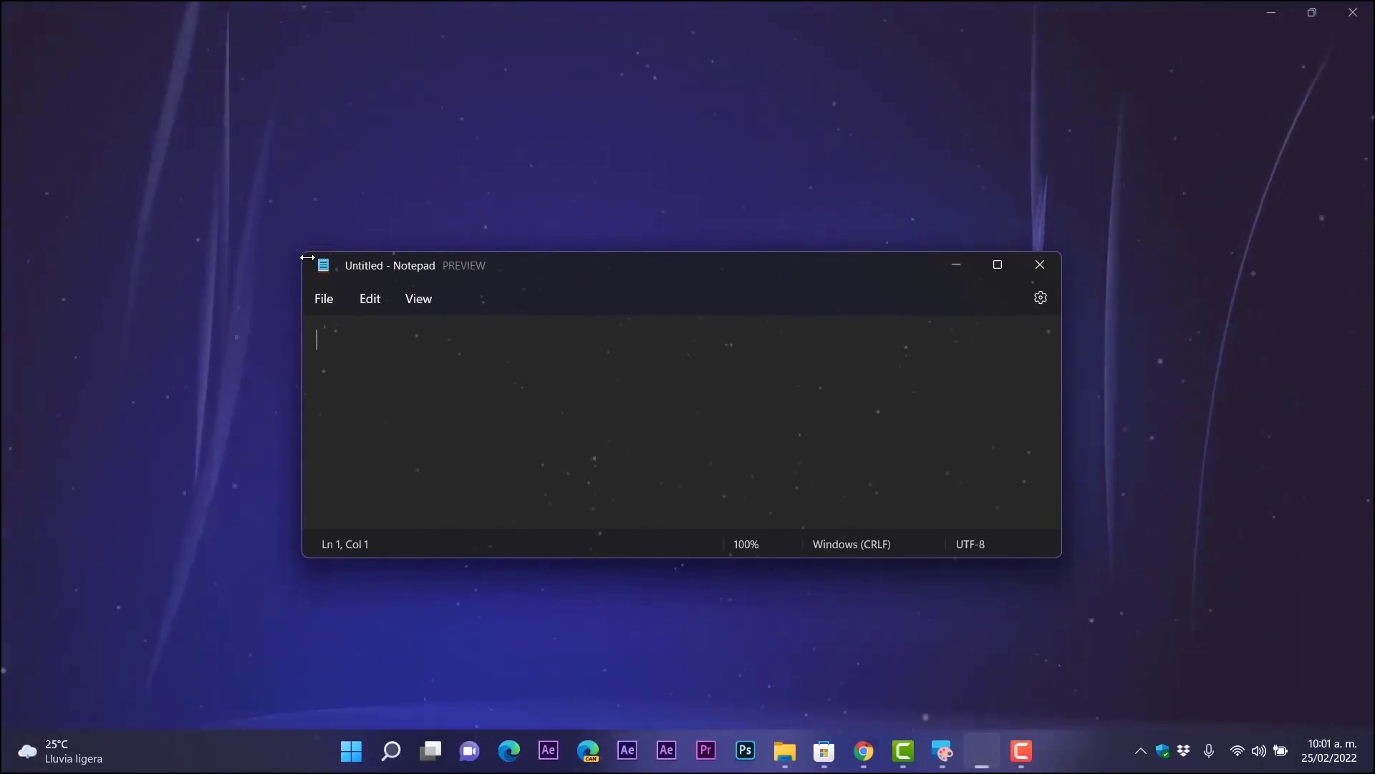
drag(308, 254, 305, 105)
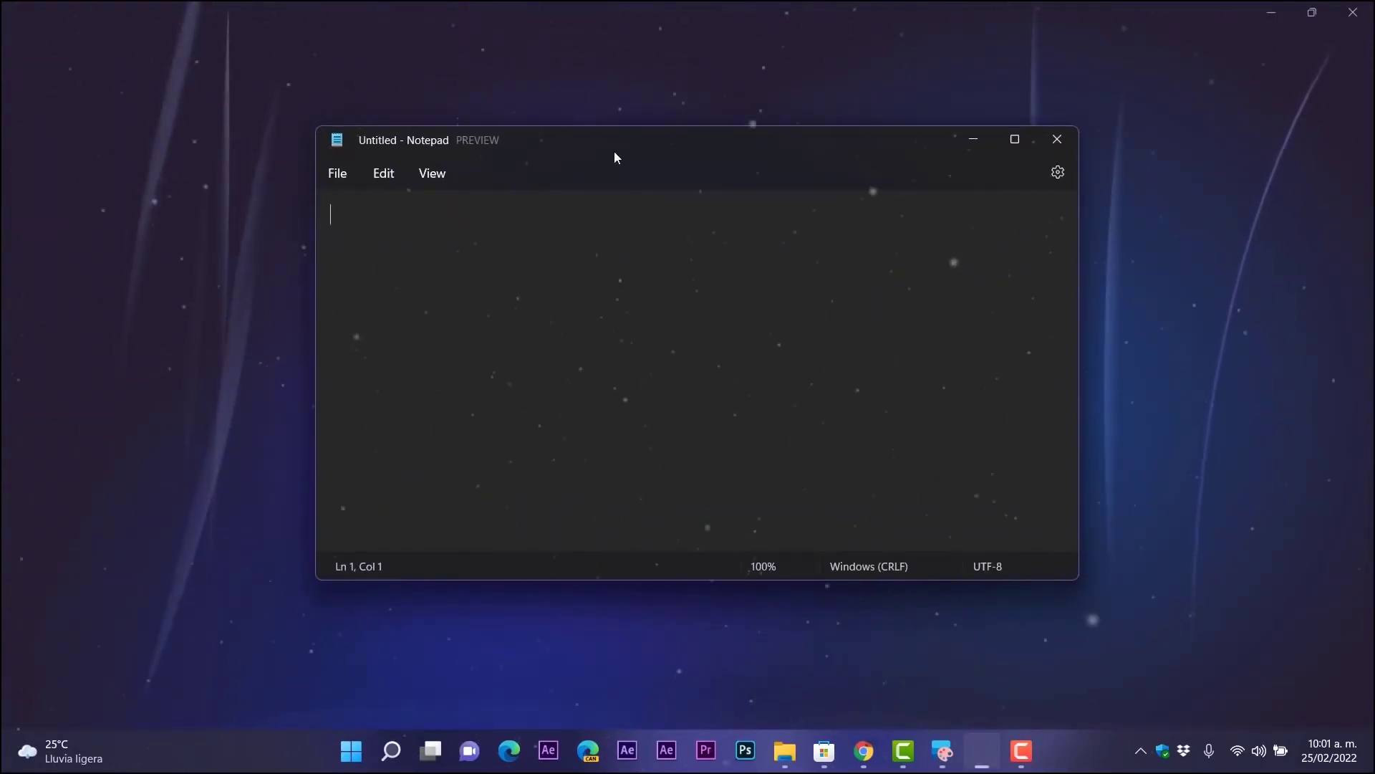
drag(613, 152, 584, 152)
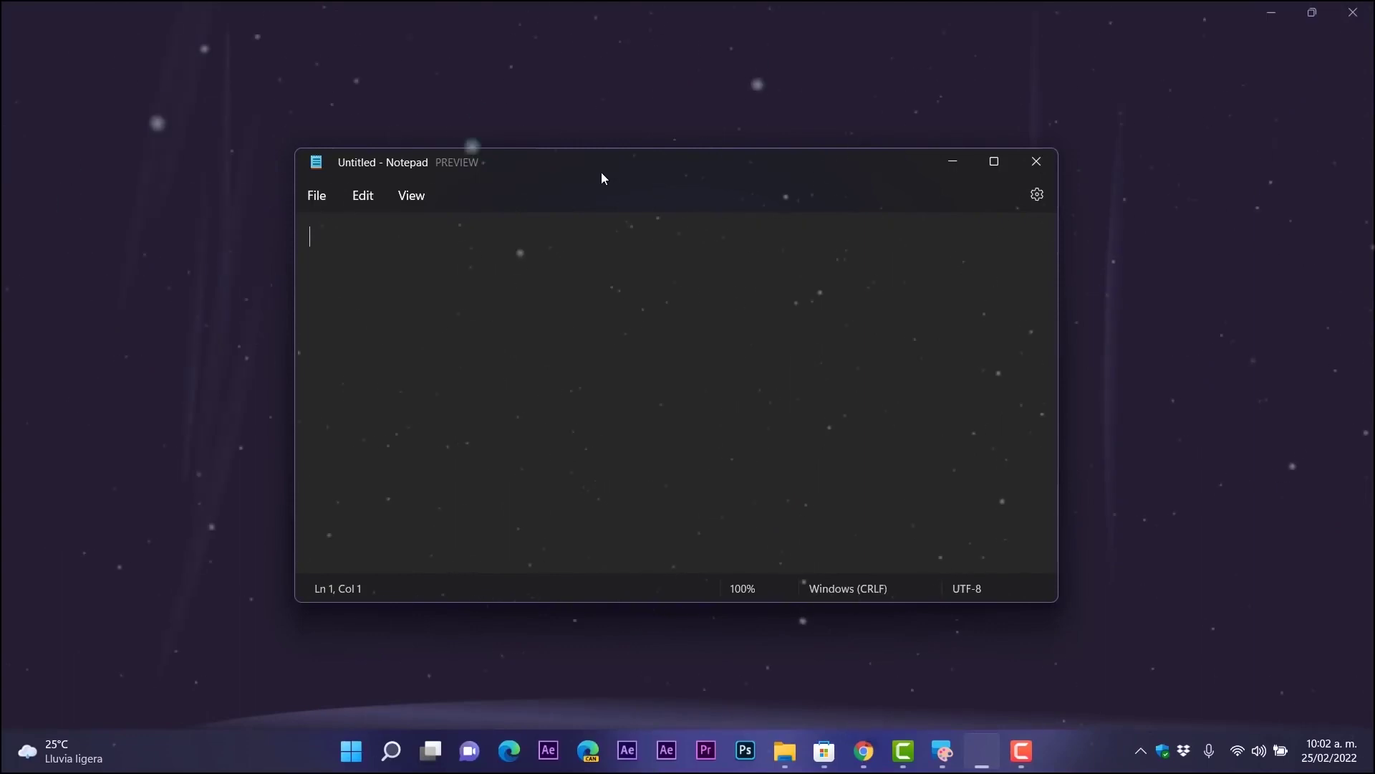
click(954, 159)
- Open Wondershare UniConverter over the Mica backdrop, and minimize the Mica window after restoring and re-maximizing it
click(362, 750)
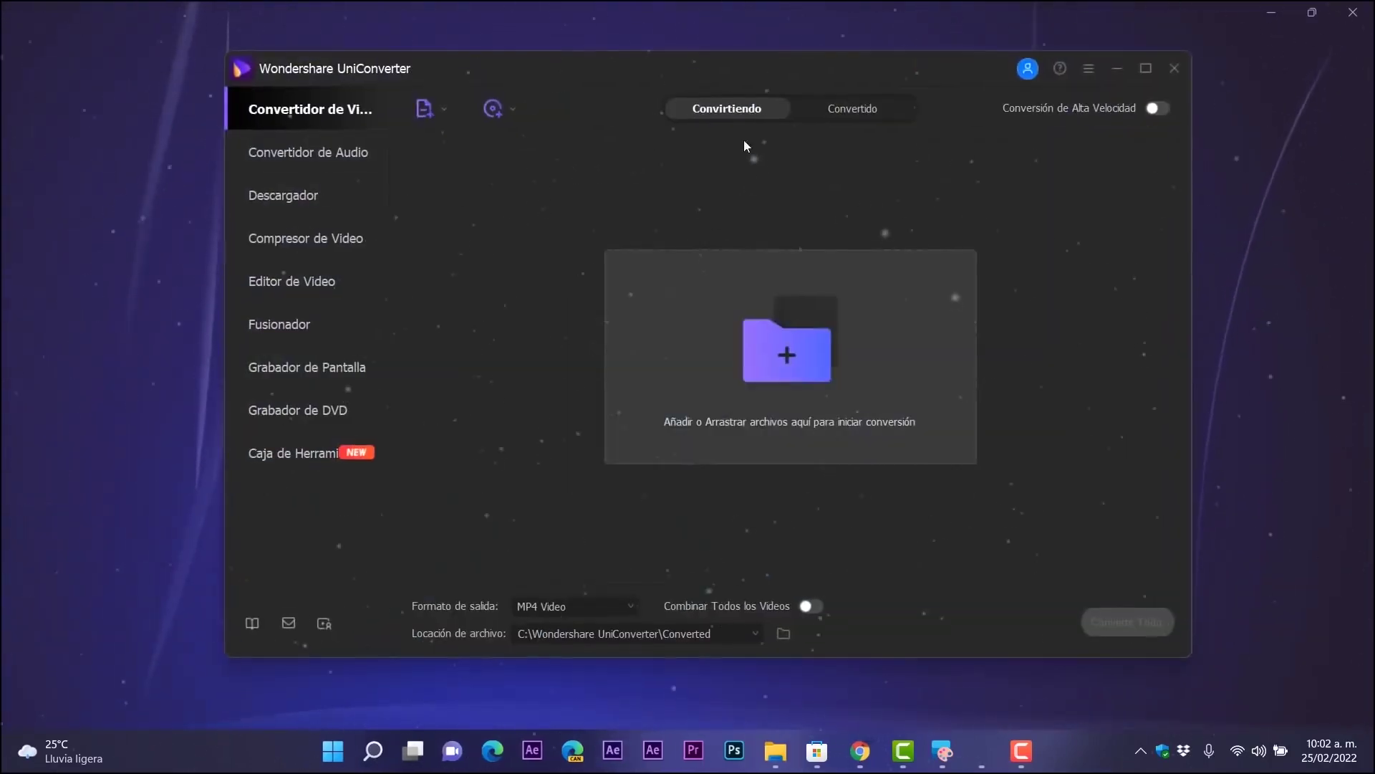
click(1311, 19)
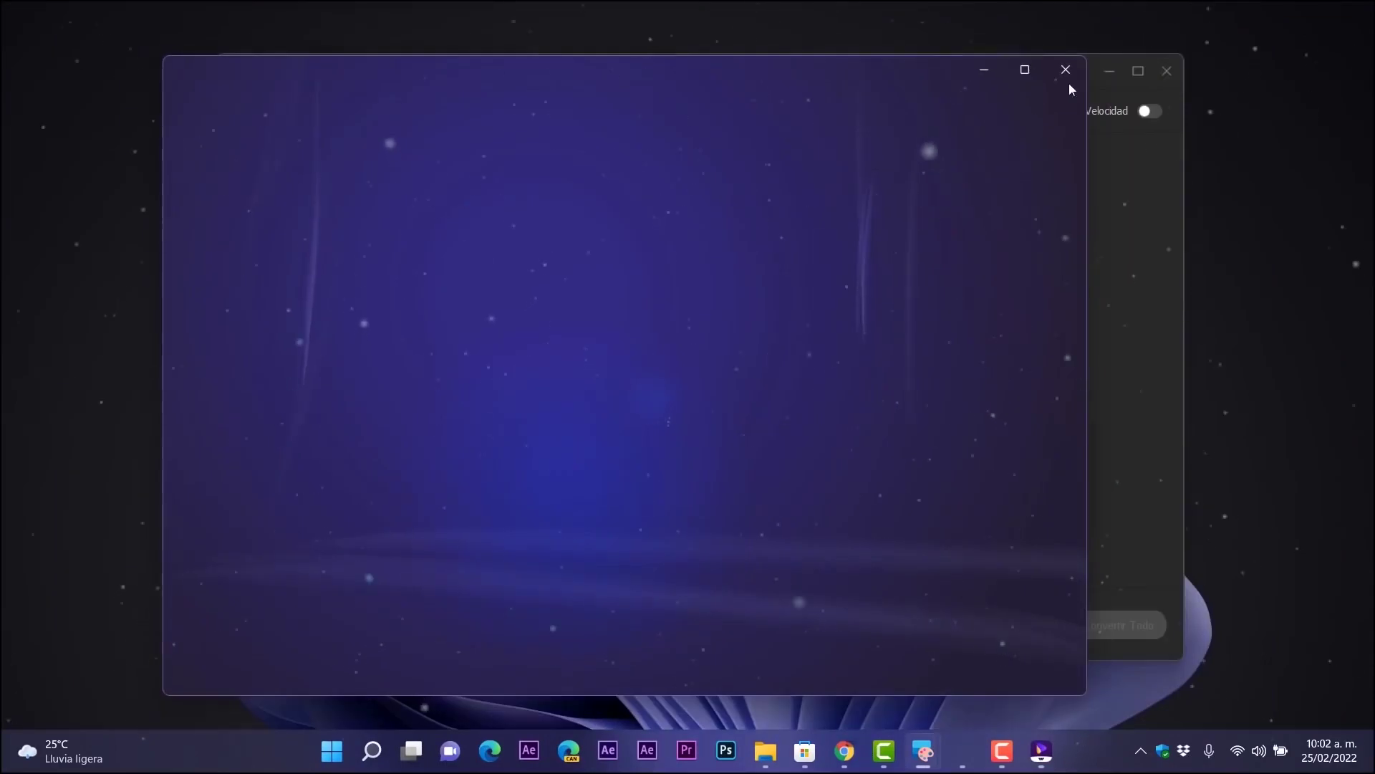
click(1041, 67)
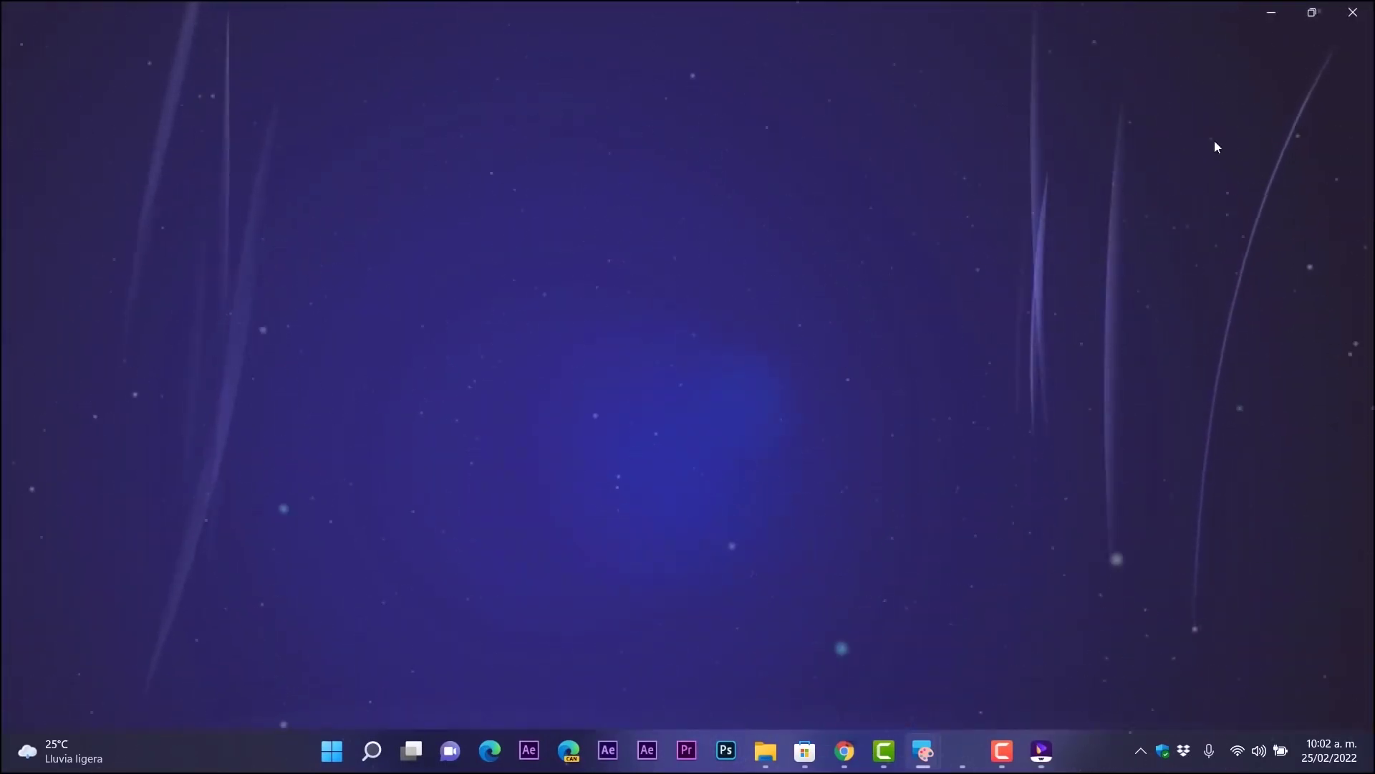
click(1268, 10)
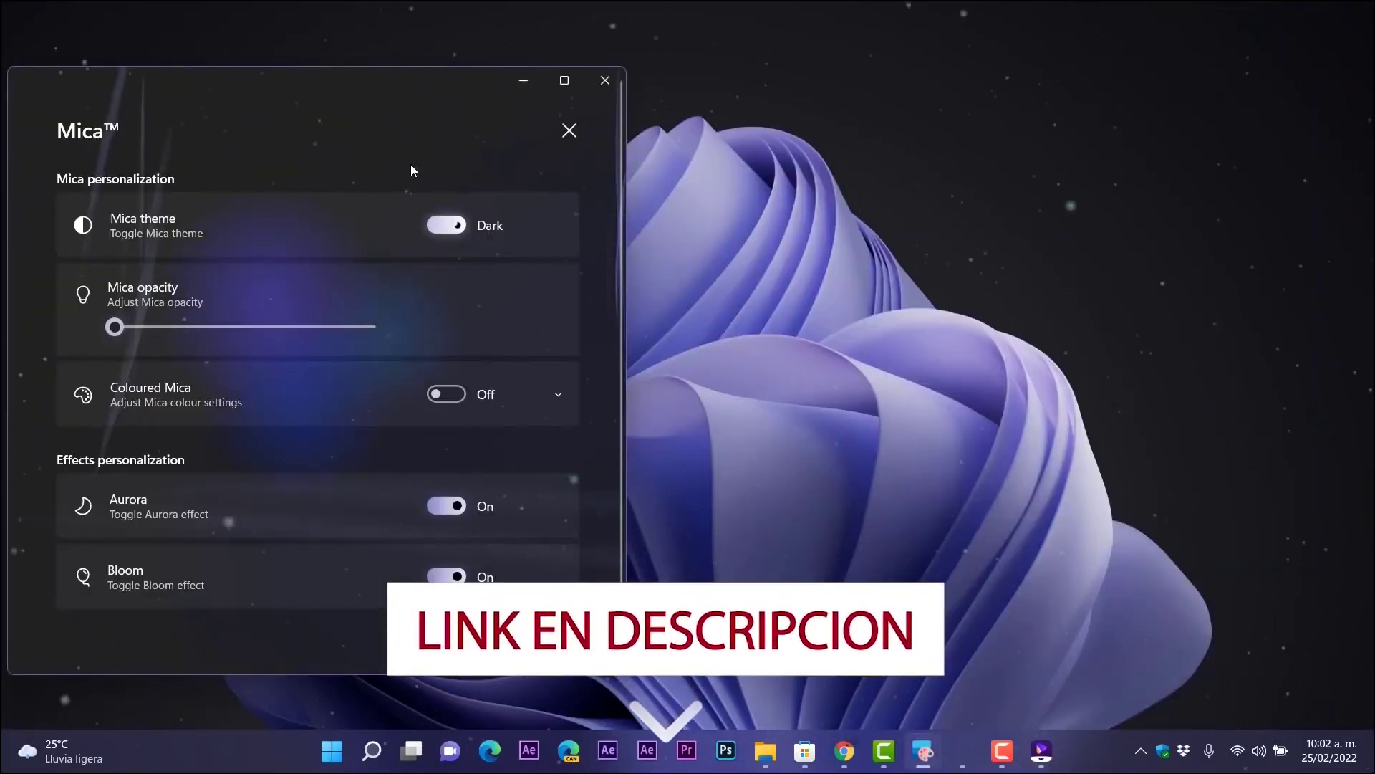
- Set the Mica theme to Light and turn off the Aurora effect
click(447, 226)
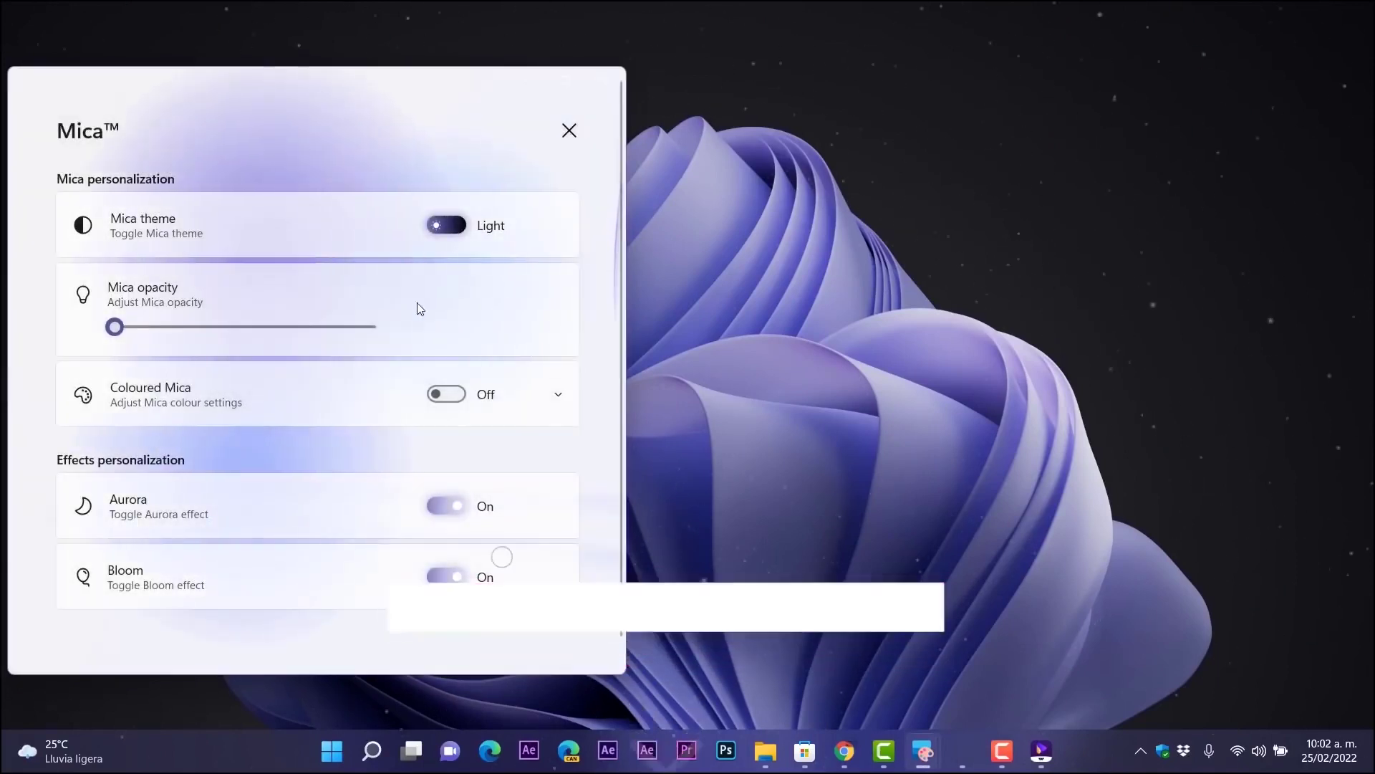
click(449, 510)
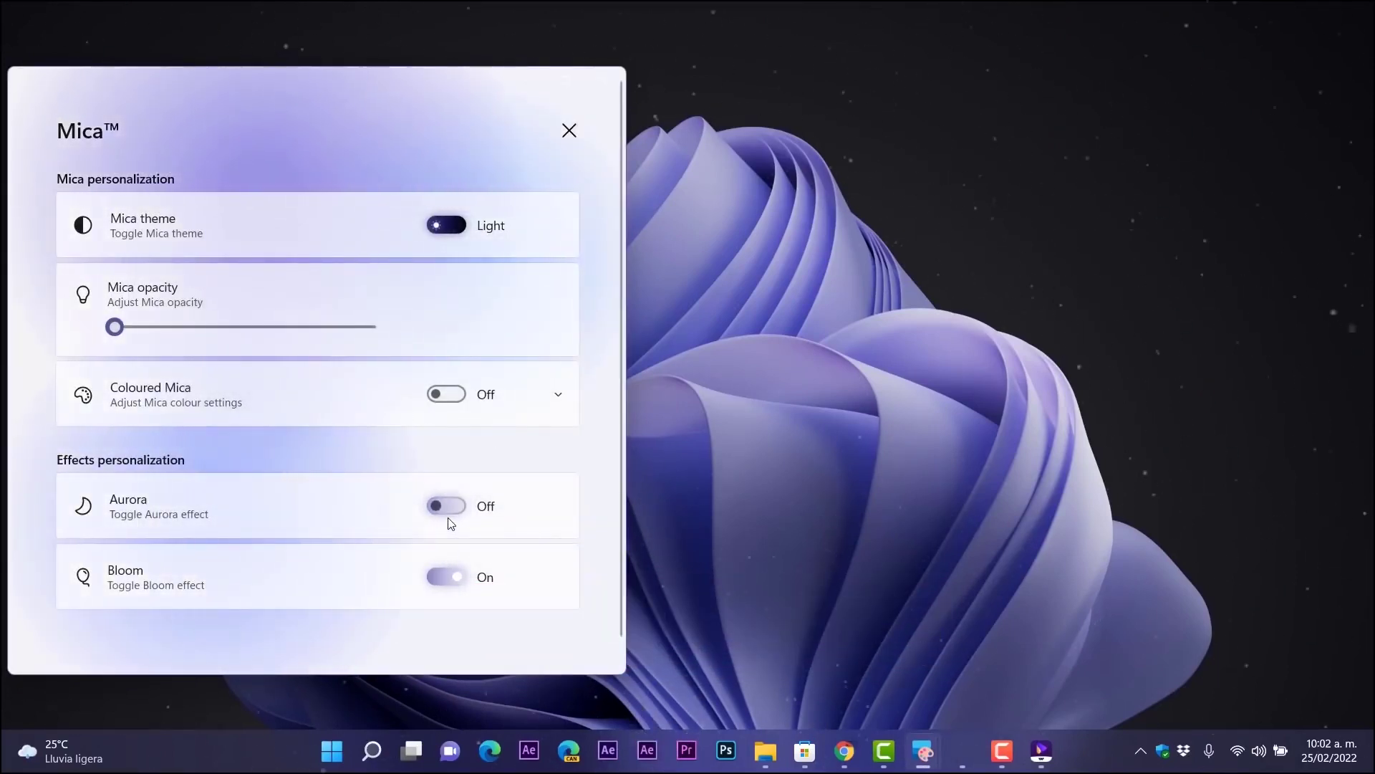
- Maximize the light Mica window without its settings page and show File Explorer near the centre of that backdrop
click(571, 132)
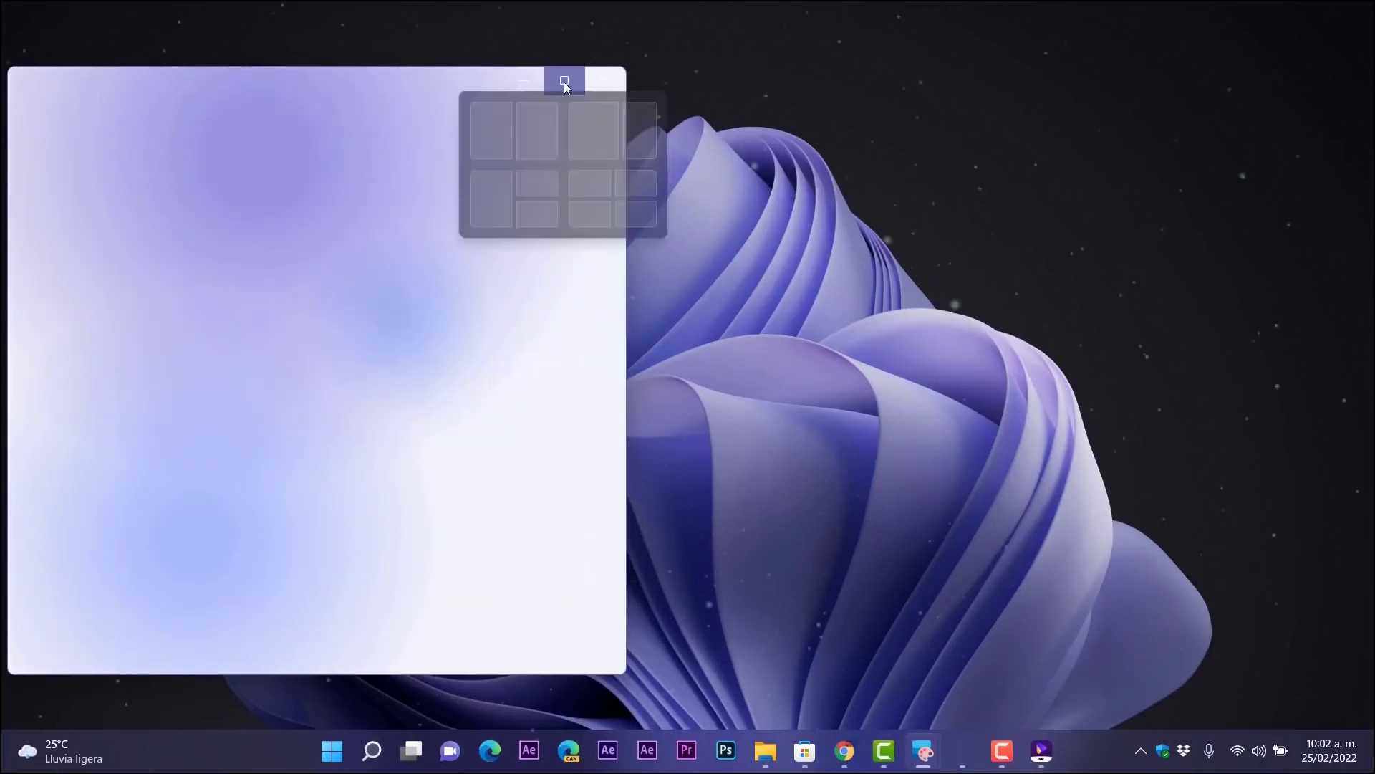
click(564, 81)
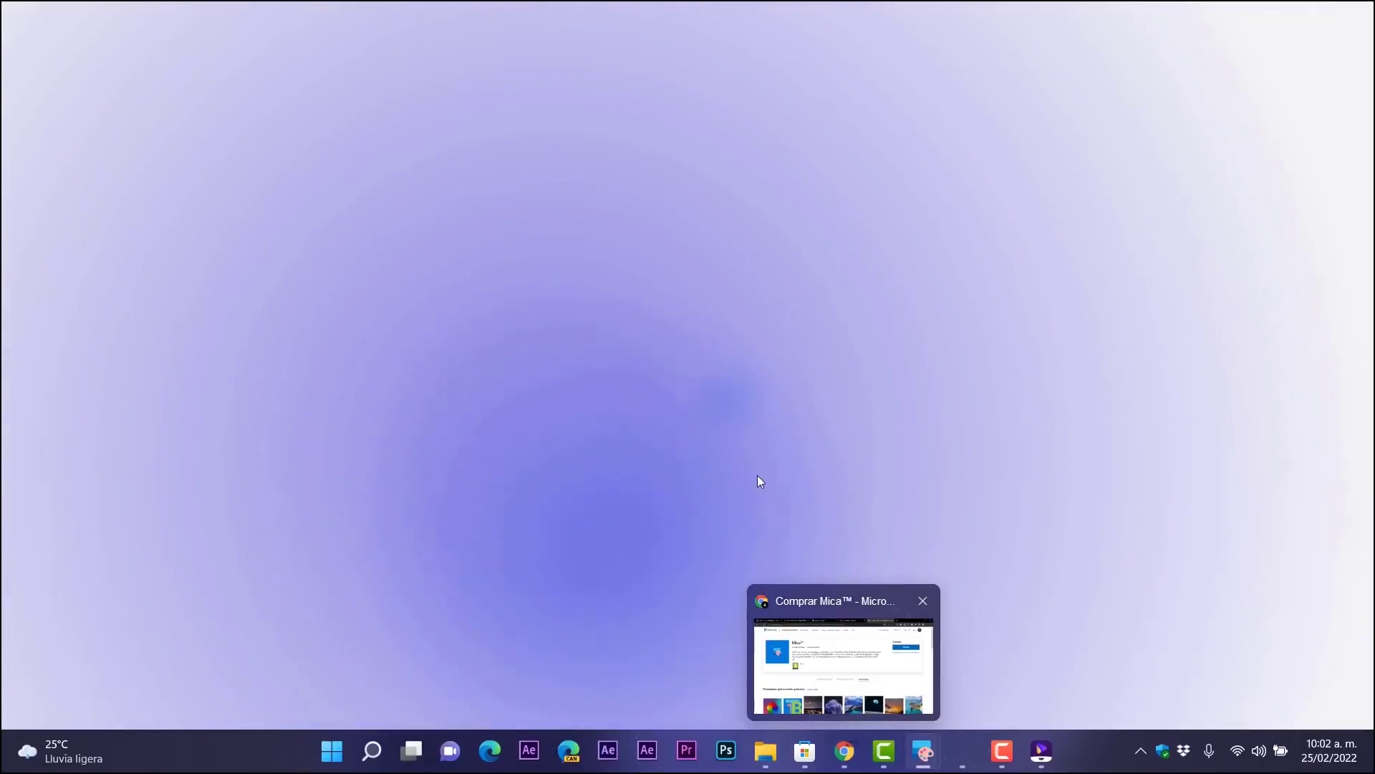
click(765, 752)
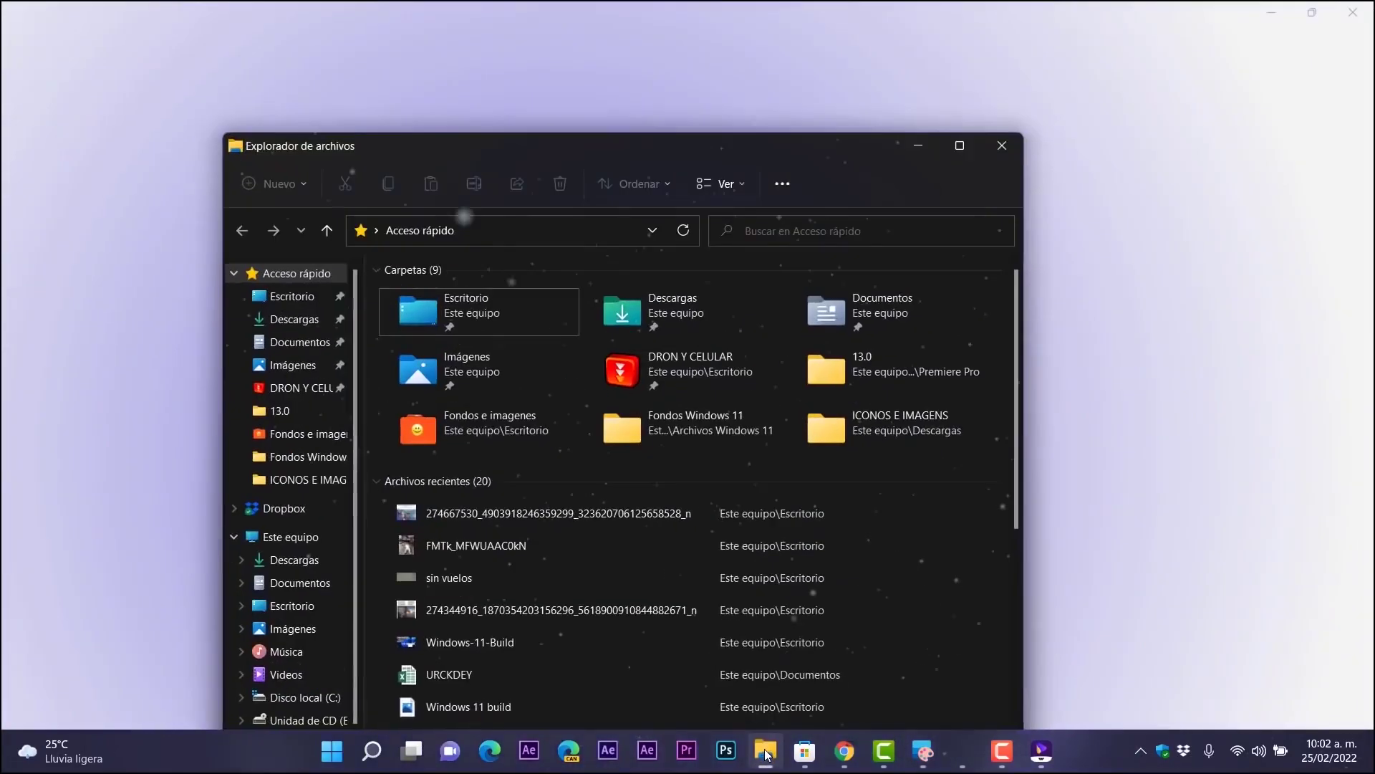
drag(827, 142, 912, 85)
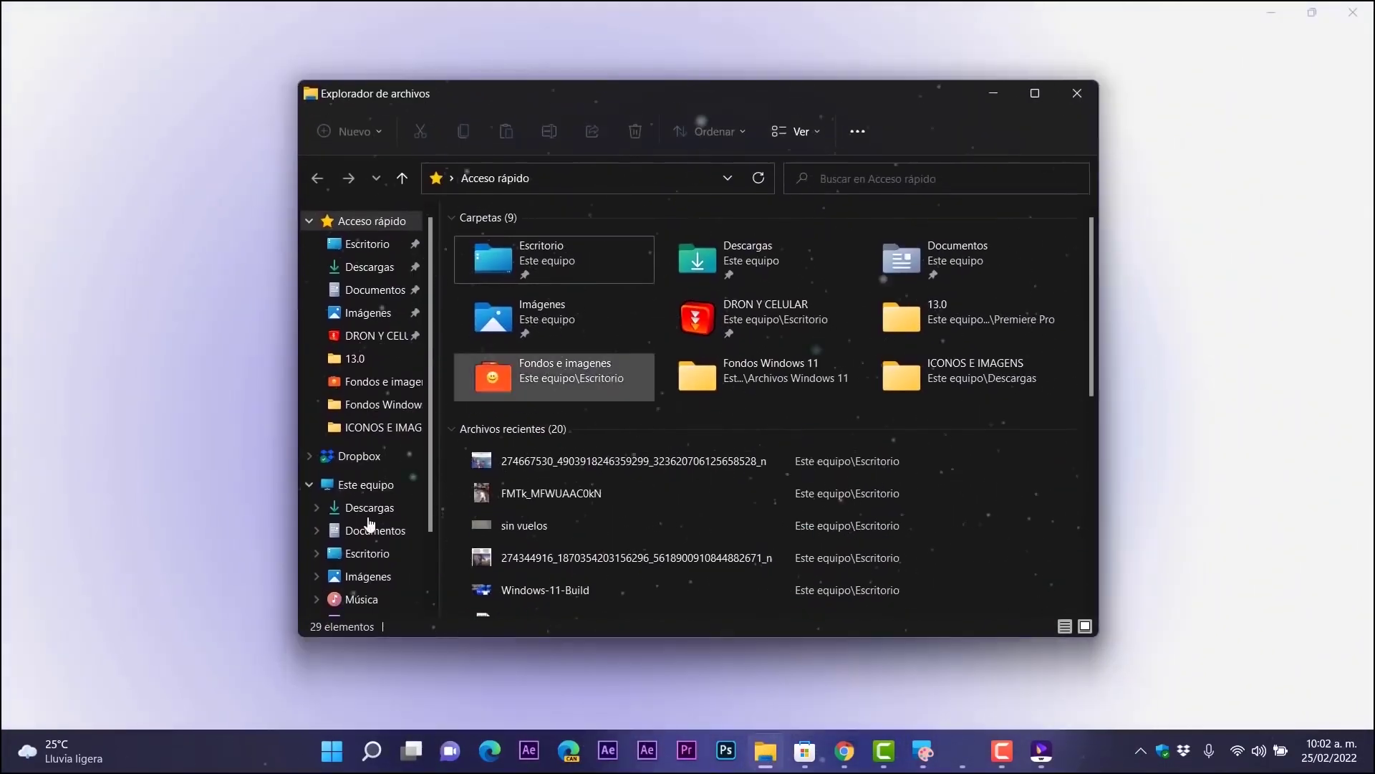
- Show Este equipo in File Explorer, then enlarge and reposition its window over the light Mica backdrop
click(364, 484)
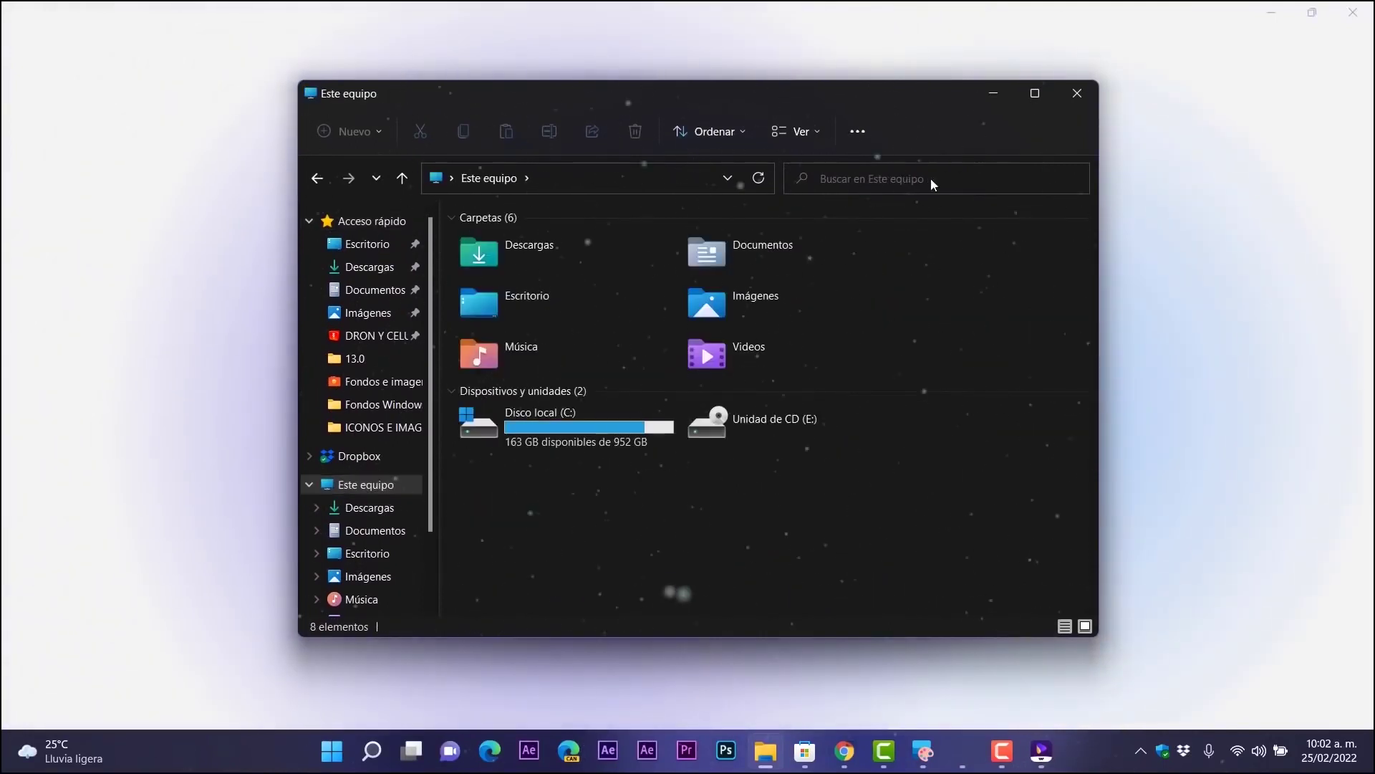
drag(875, 96, 885, 123)
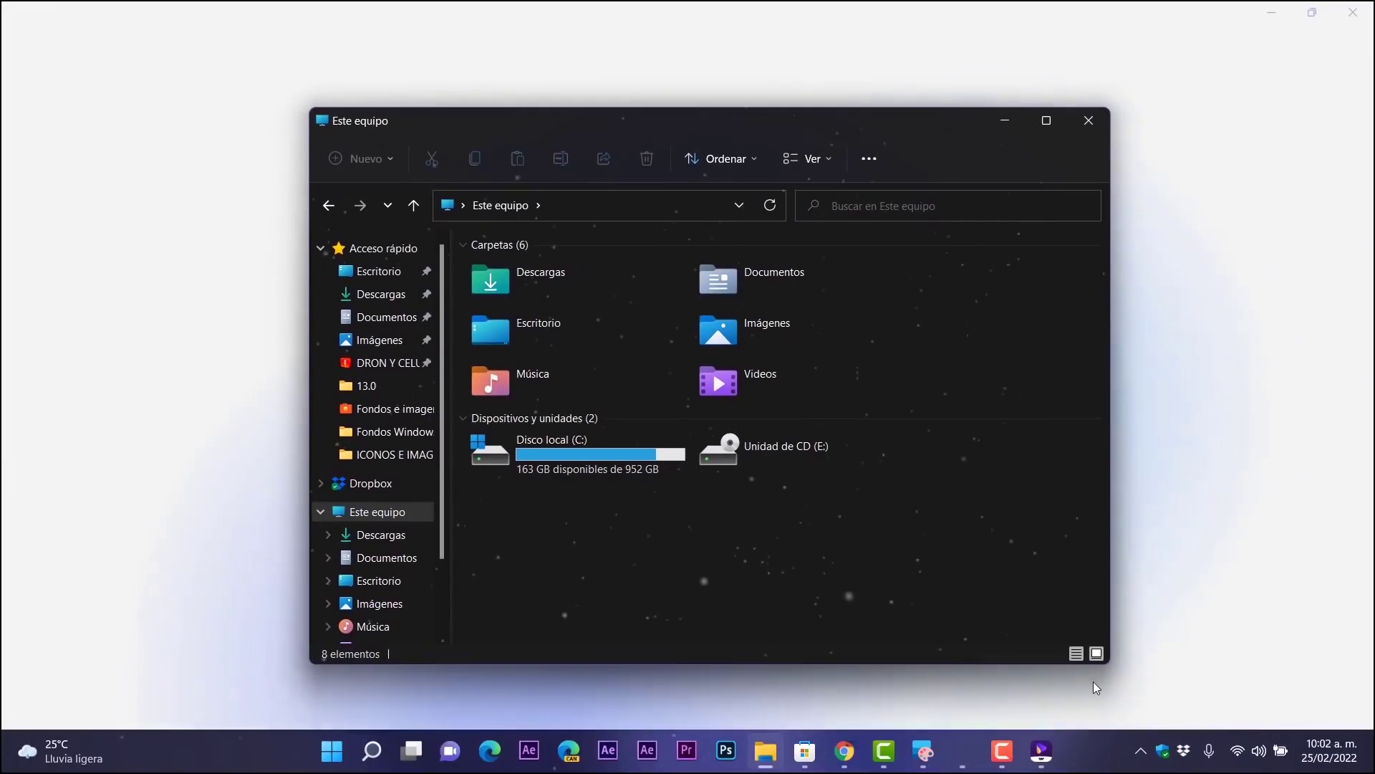
drag(1103, 668, 1195, 695)
drag(865, 116, 851, 86)
- Open and close the Mica settings page, and minimize the File Explorer window lying over the backdrop
click(1211, 79)
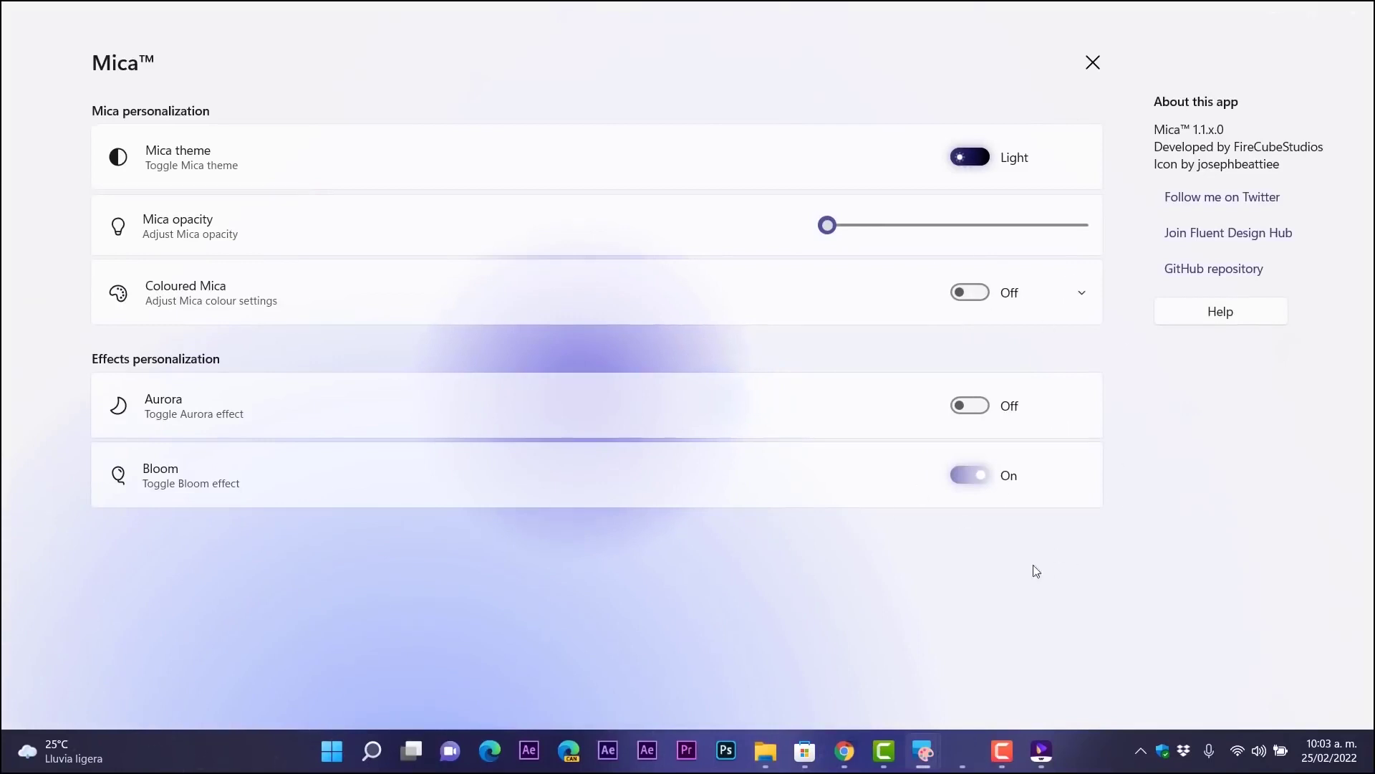
click(1093, 62)
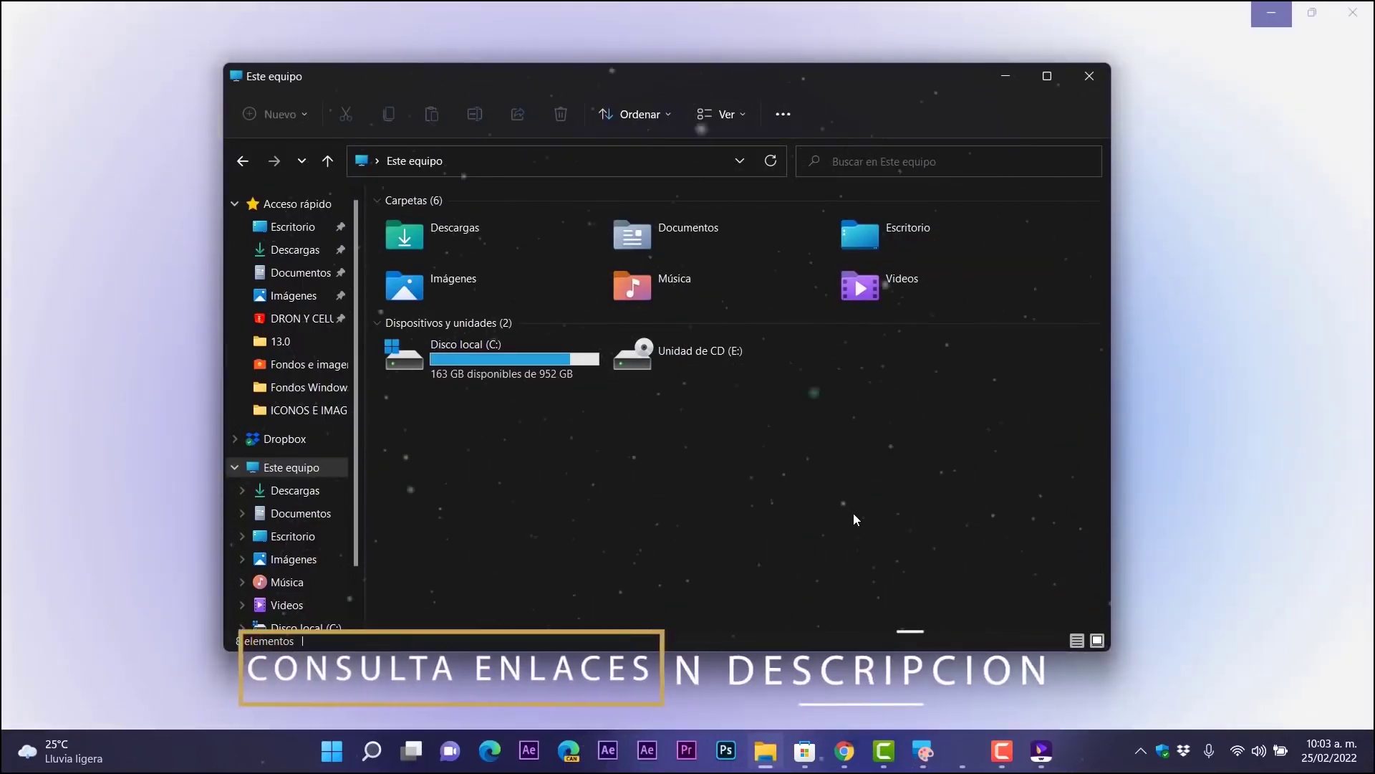
click(1006, 74)
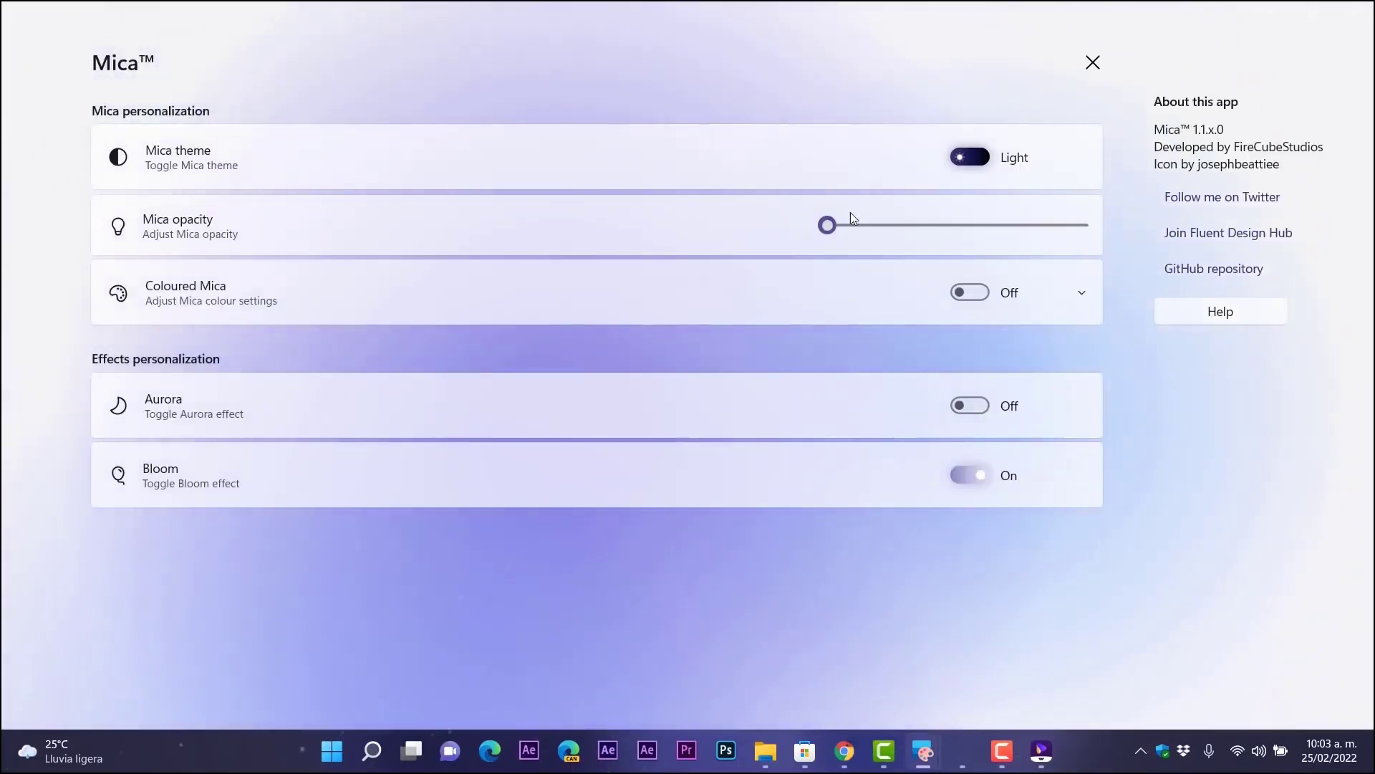
- Raise the light window's Mica opacity to about two thirds and turn on Coloured Mica with a blue colour
drag(850, 213, 1005, 226)
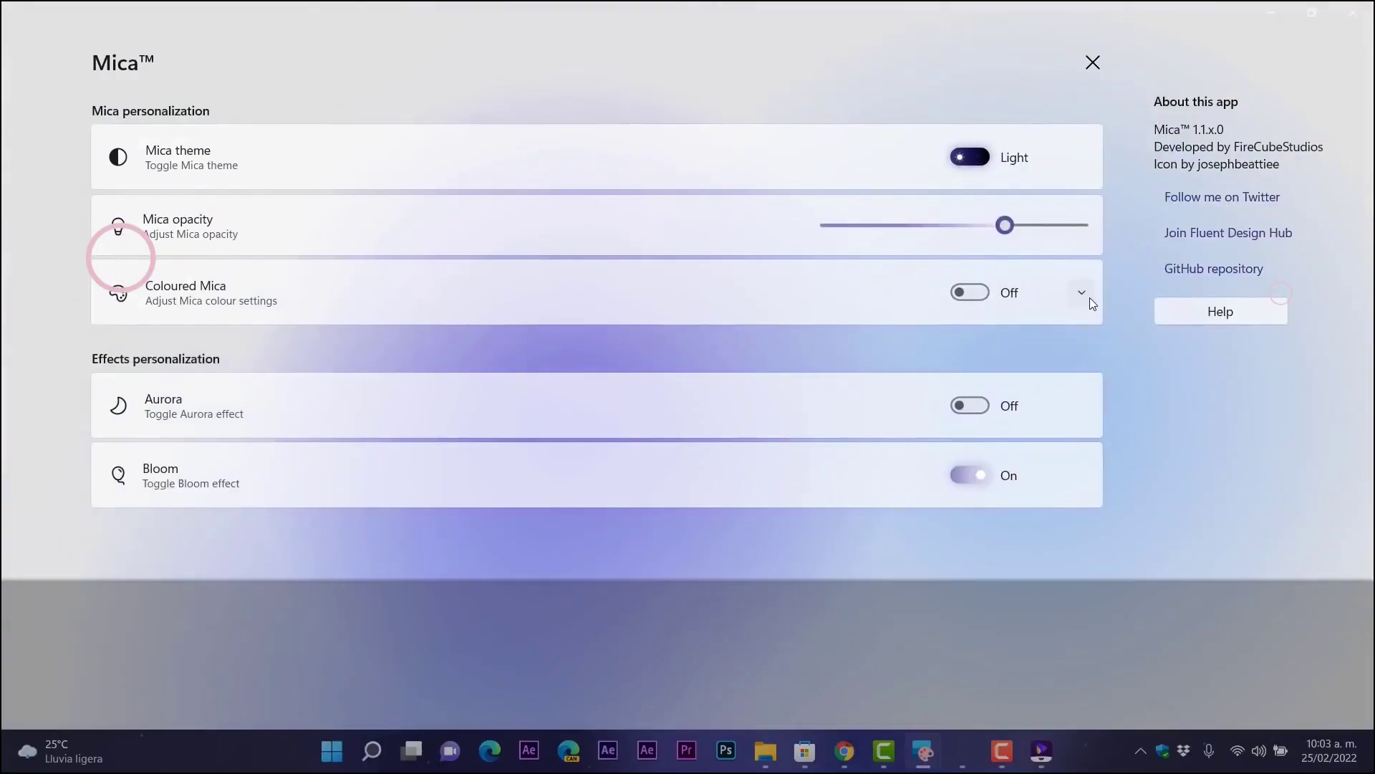
click(1082, 293)
click(976, 299)
click(313, 500)
drag(307, 530, 330, 483)
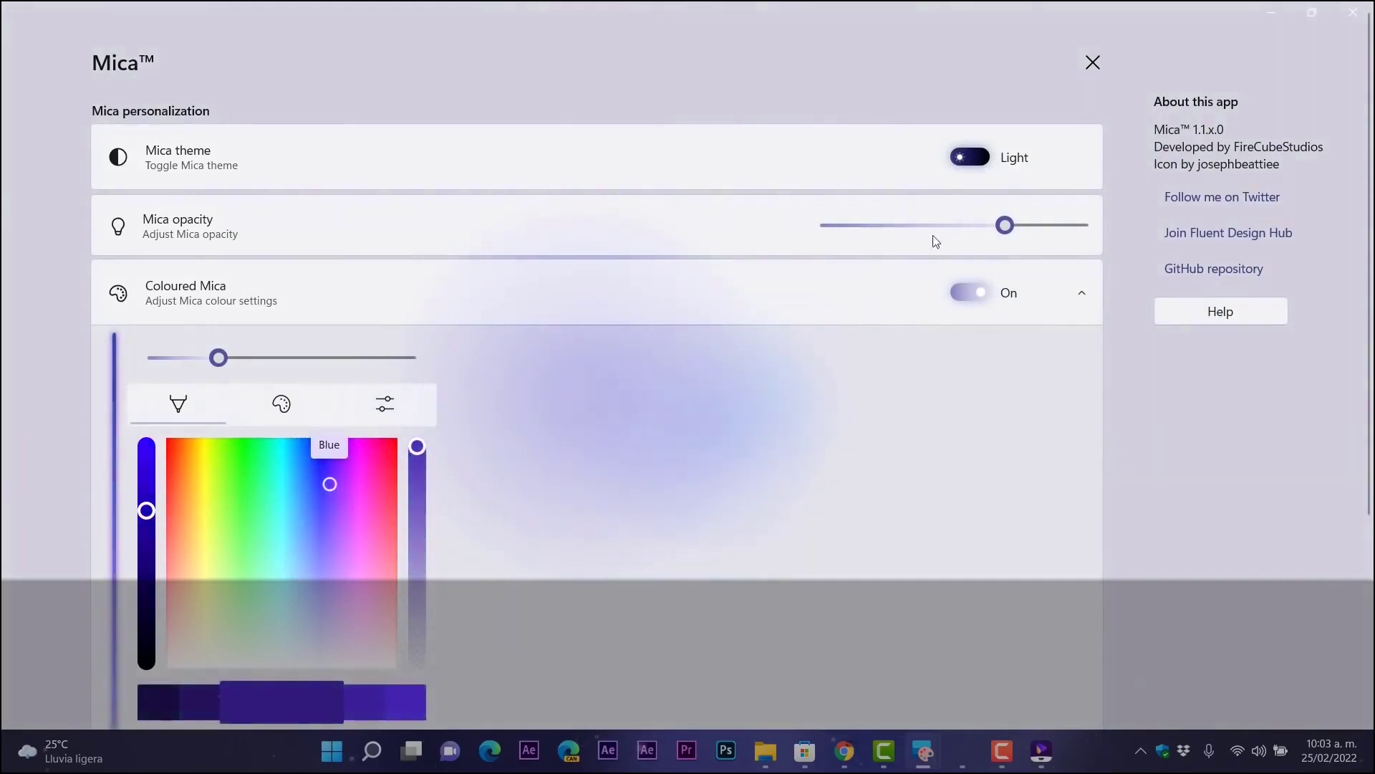
- Leave the Mica settings, restore the light window to its smaller size, and bring up the dark Mica window
click(1092, 61)
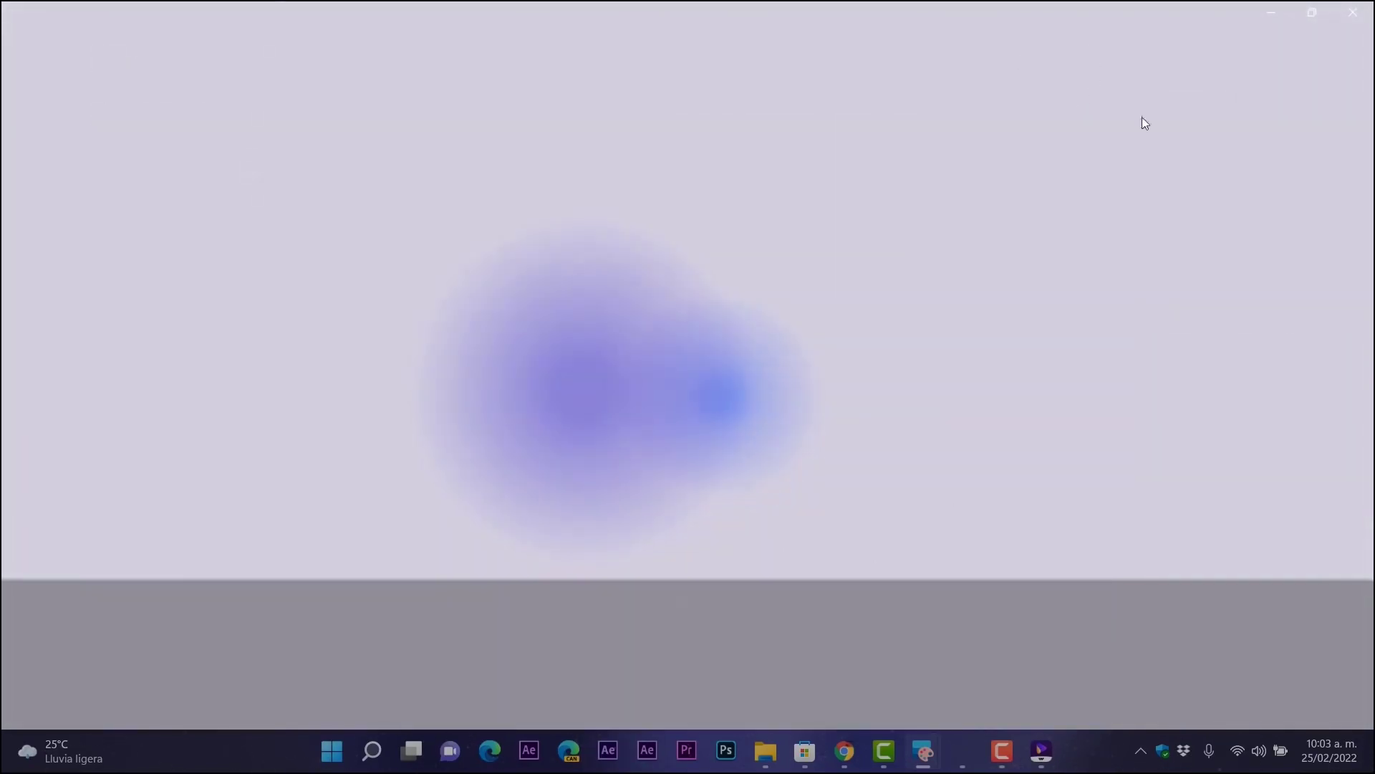
click(1312, 13)
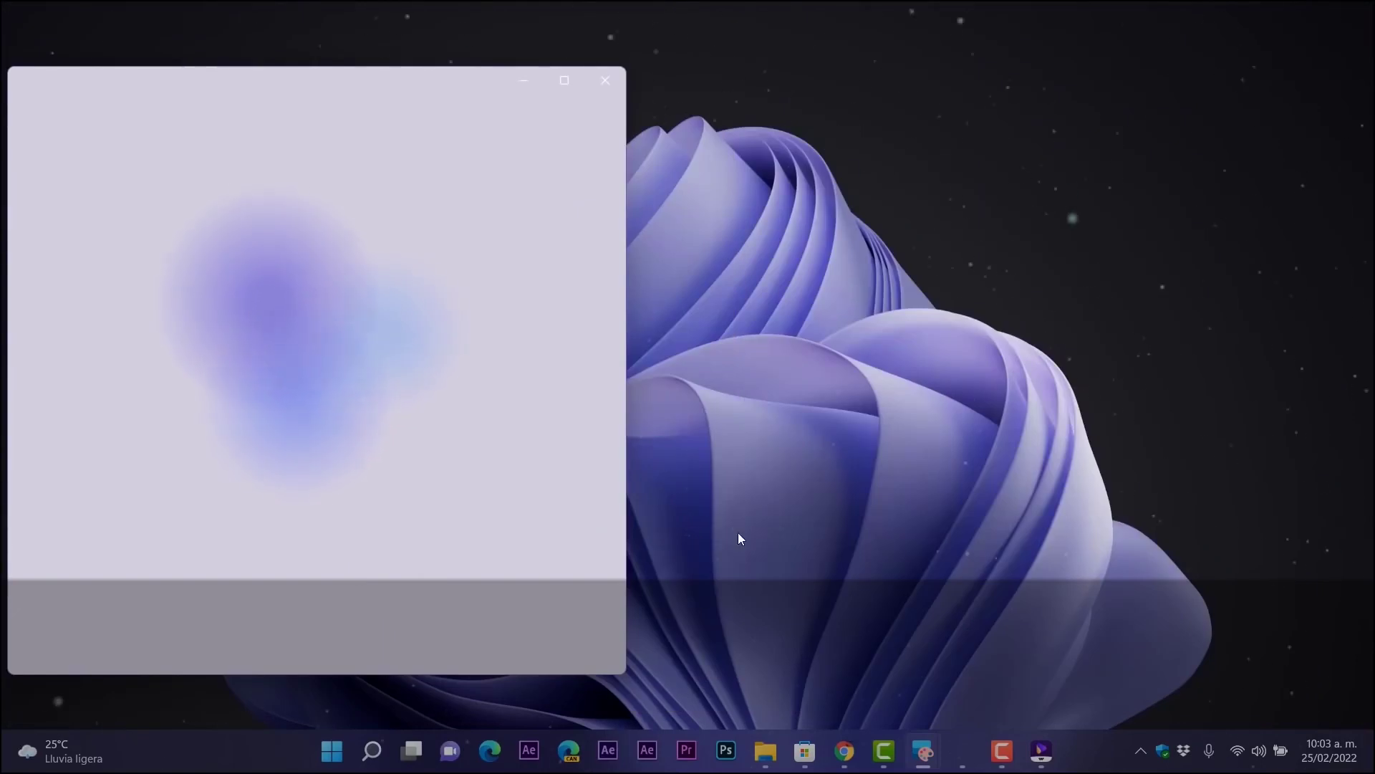
mouse_move(924, 750)
click(963, 638)
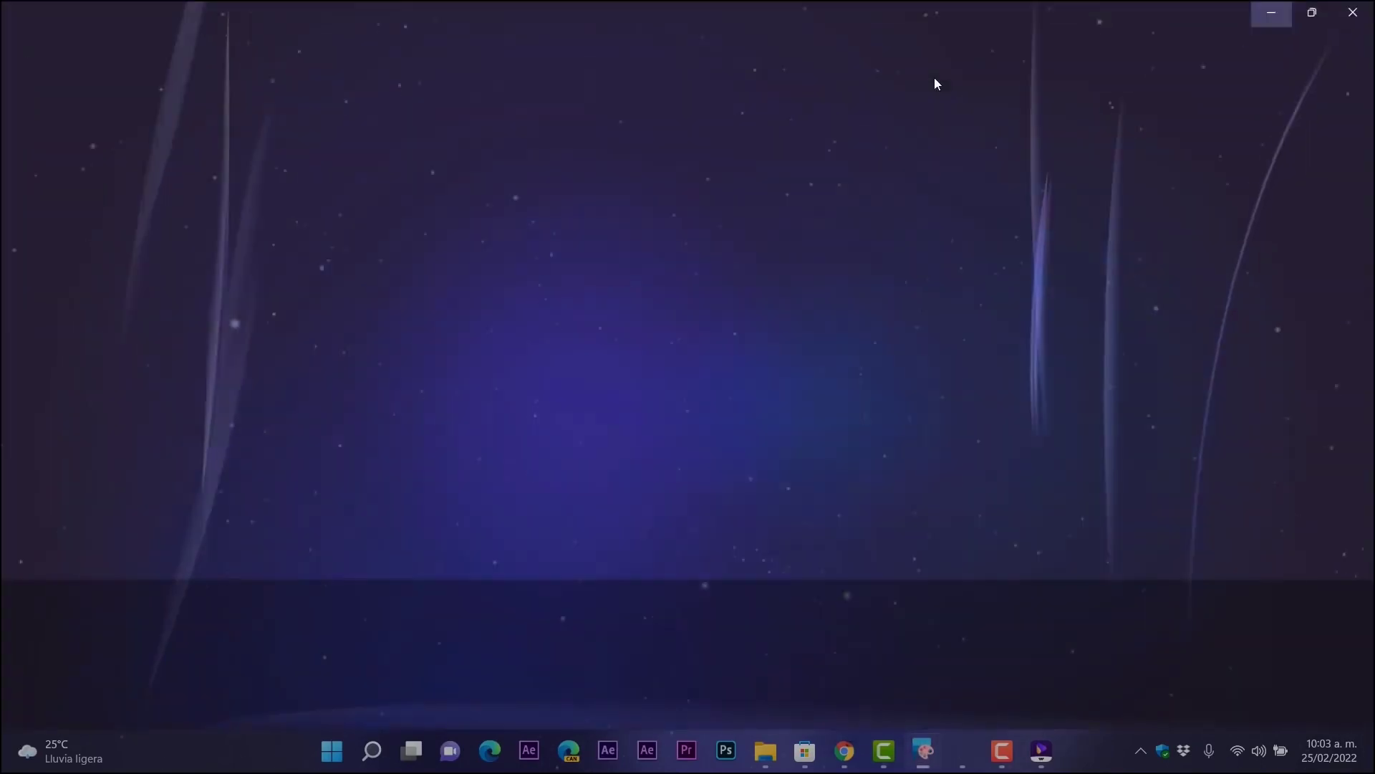
- Restore the dark Mica window from full screen, narrow it beside the light one, and stretch it to full screen height
click(1313, 12)
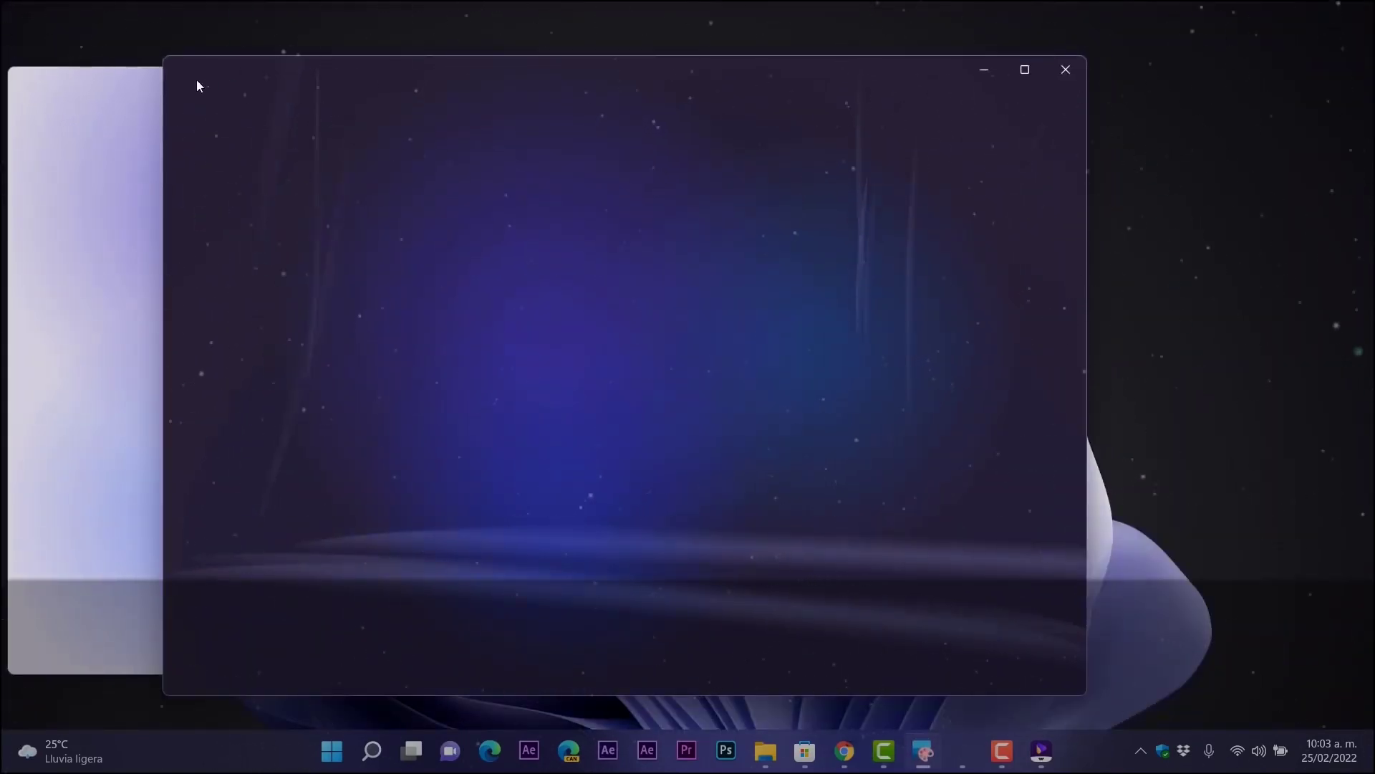
drag(161, 57, 638, 48)
key(super+shift+Up)
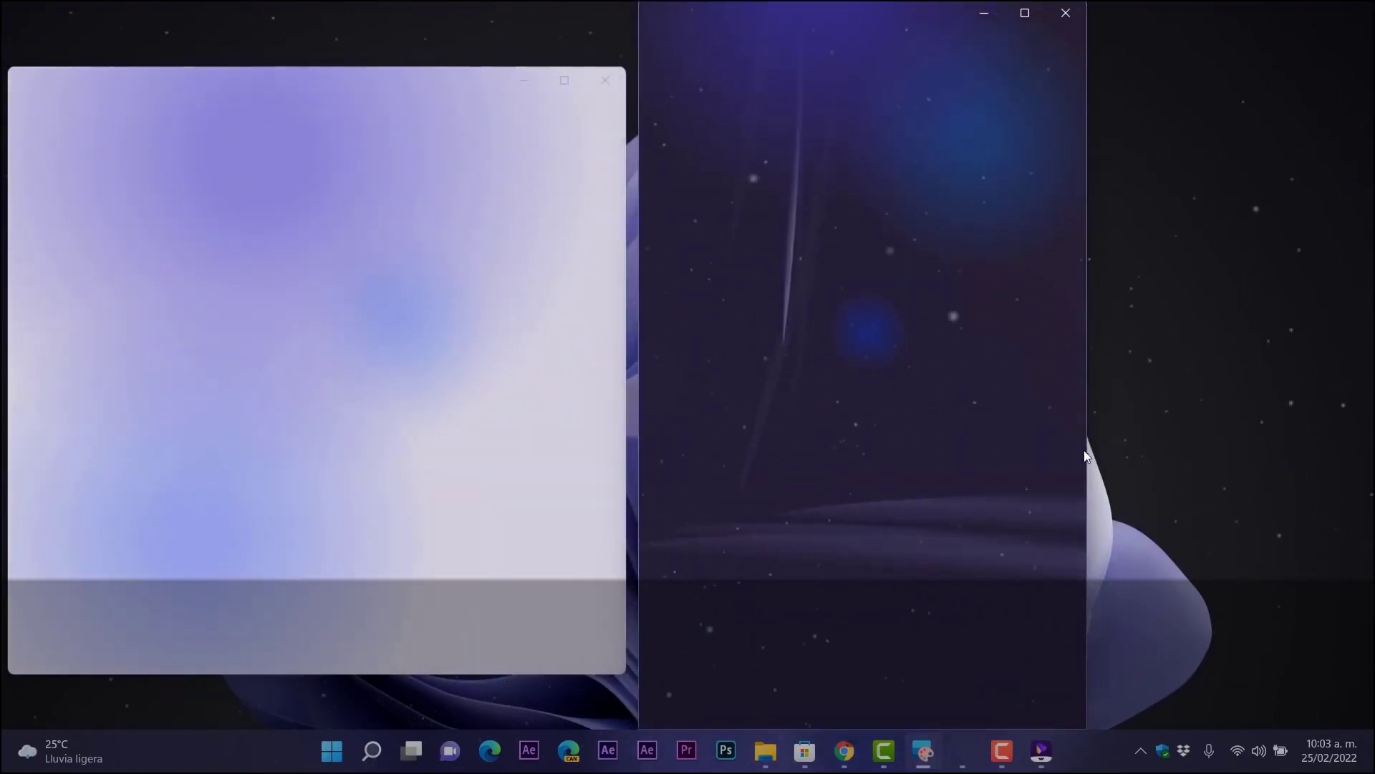
- Widen the dark Mica window and narrow the light one so that both sit side by side with a small gap
drag(1086, 452, 1138, 451)
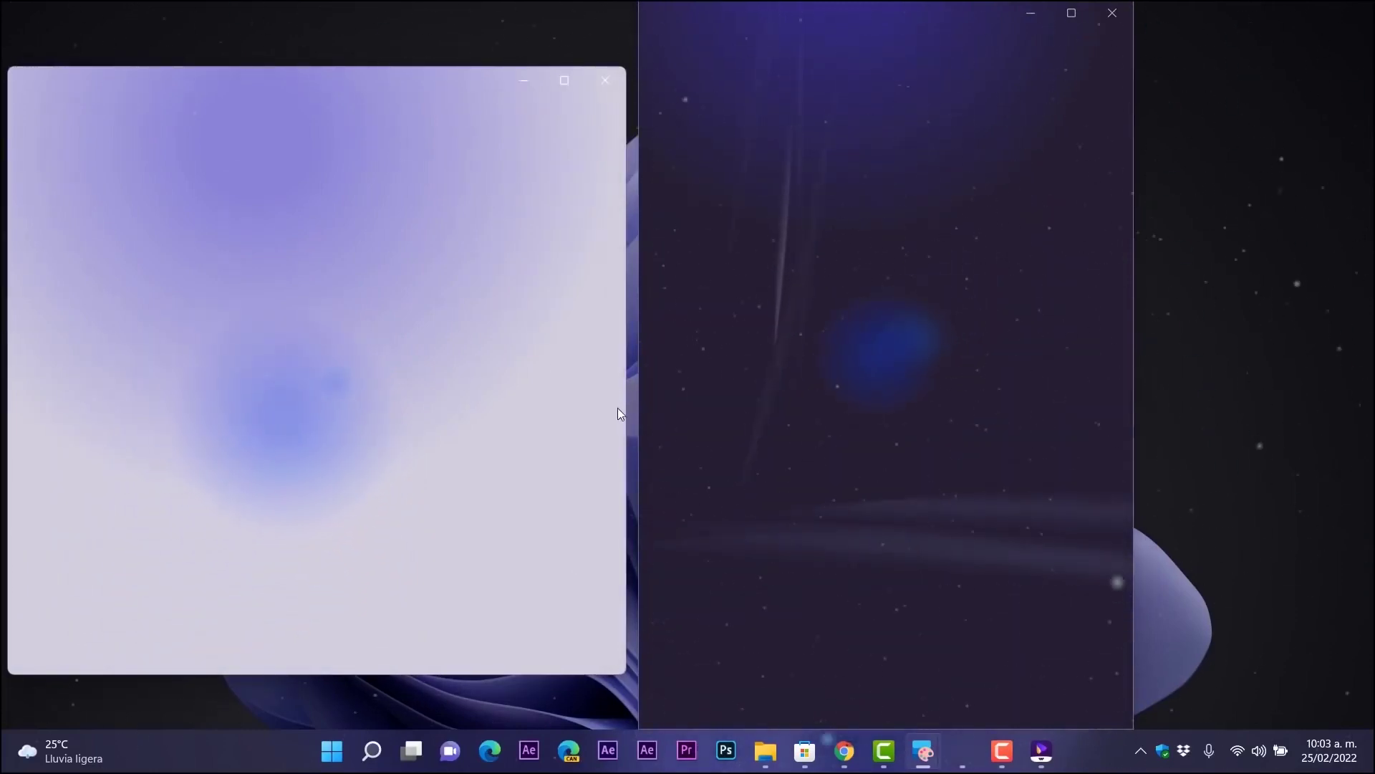
drag(624, 412, 531, 408)
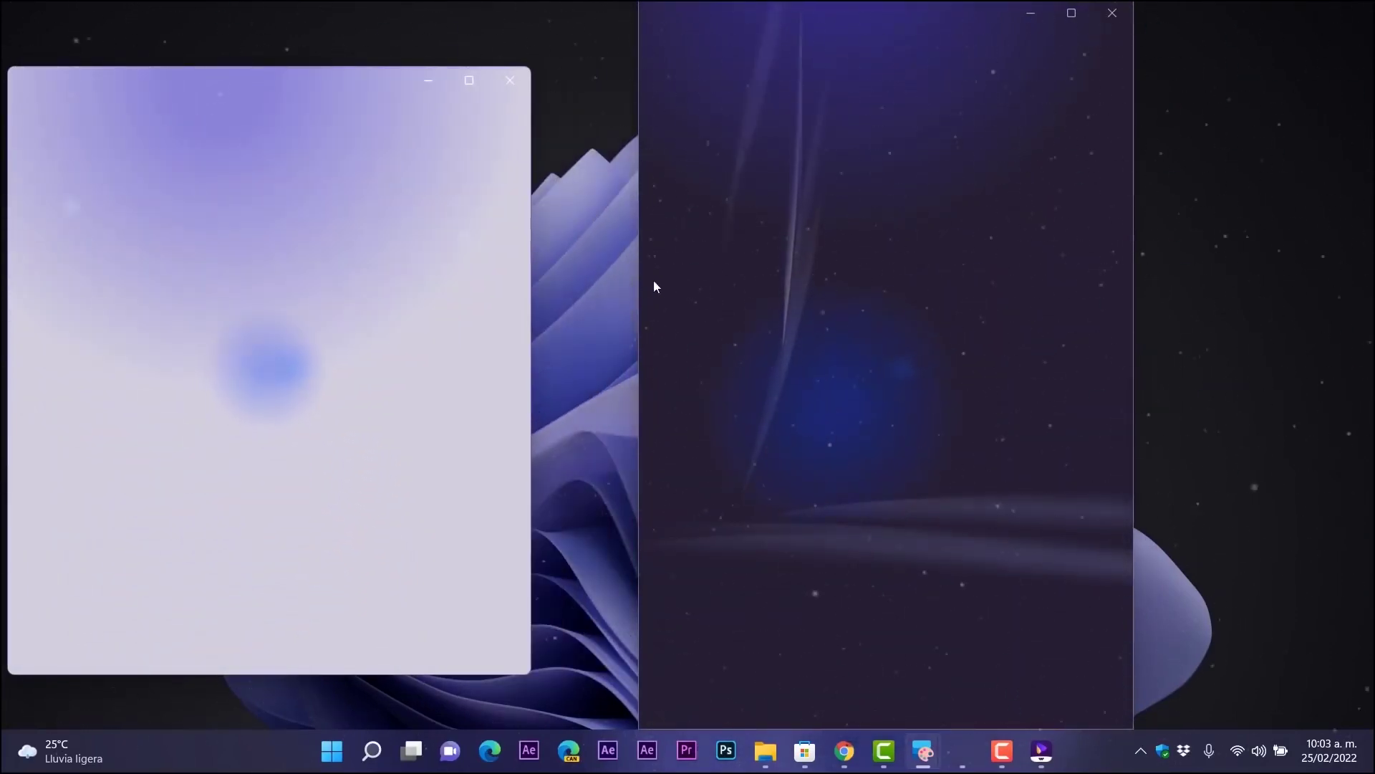
drag(638, 356, 549, 356)
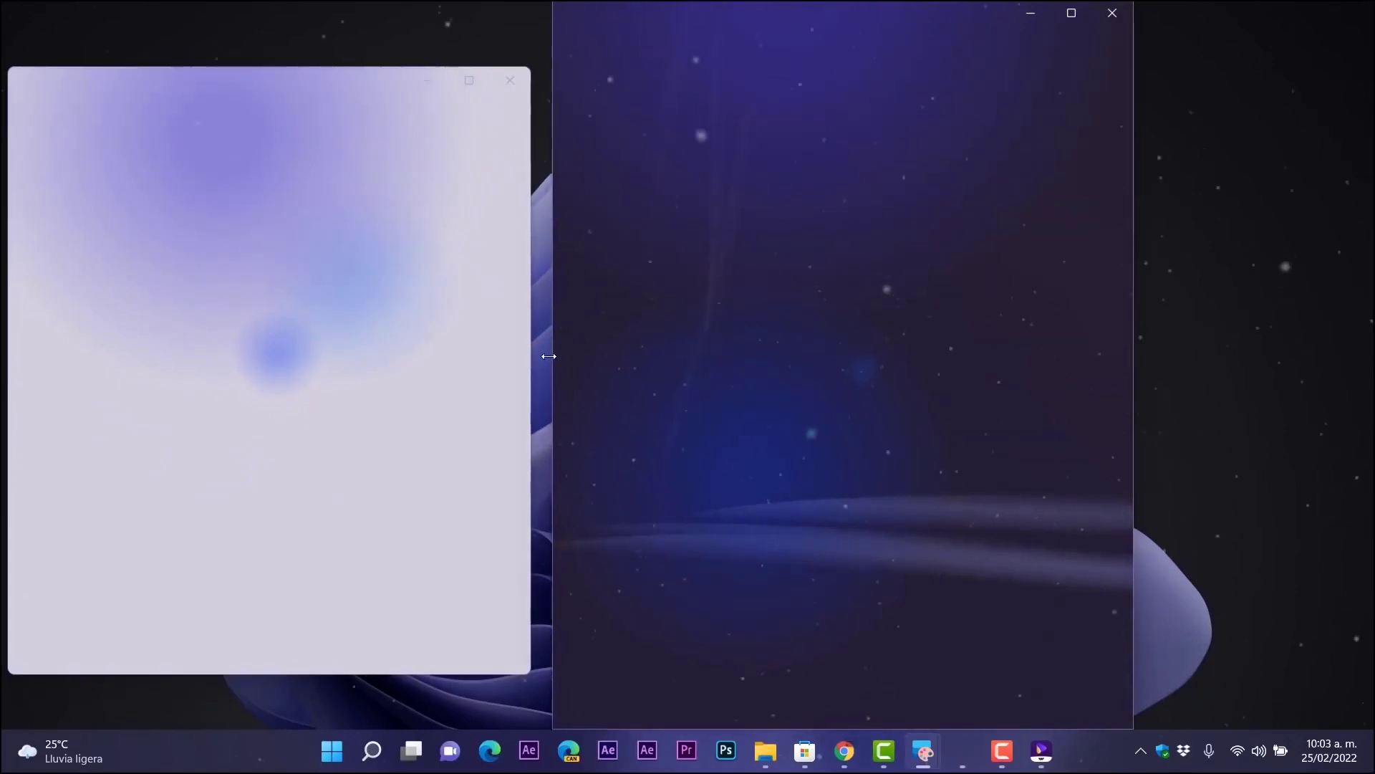
drag(713, 3, 681, 11)
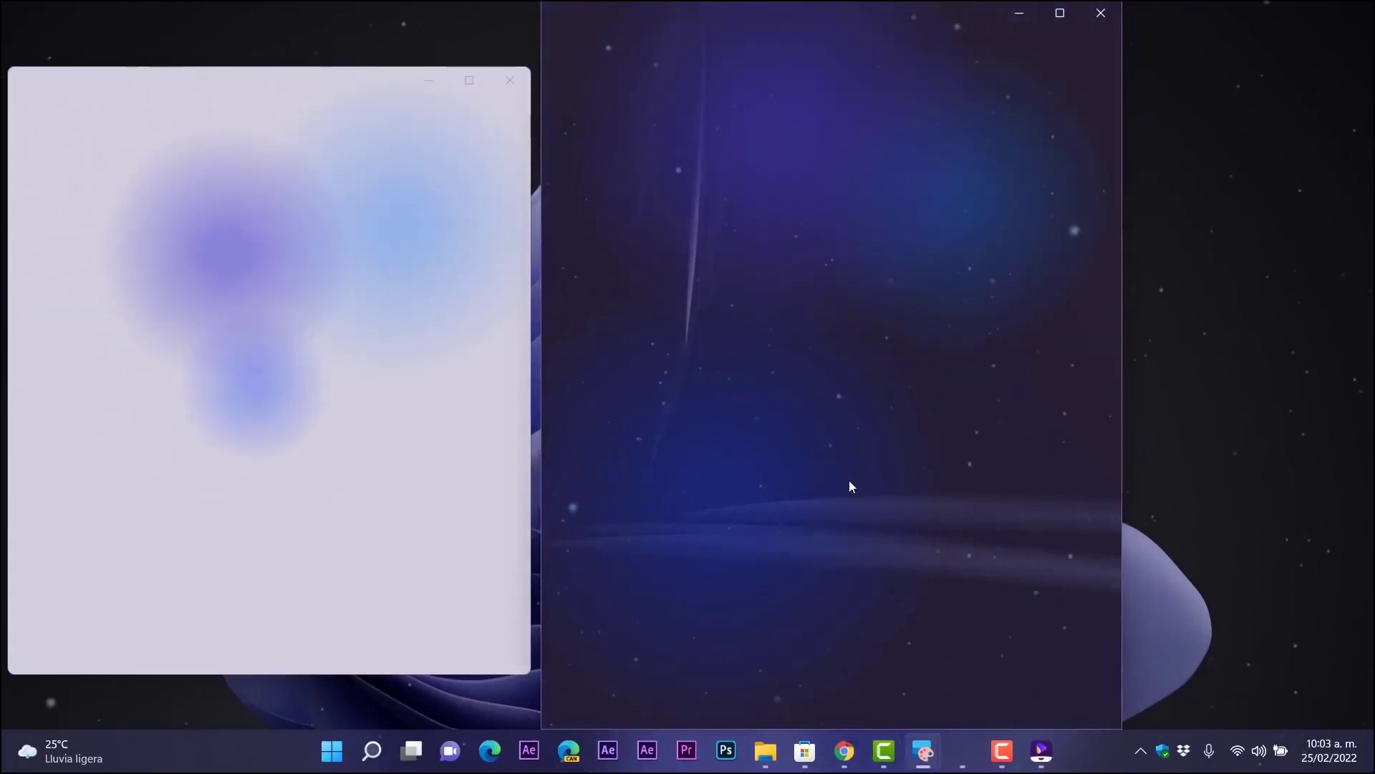
- Launch a third Mica window from the Windows Start menu's recommendations and position it over the dark one
click(319, 757)
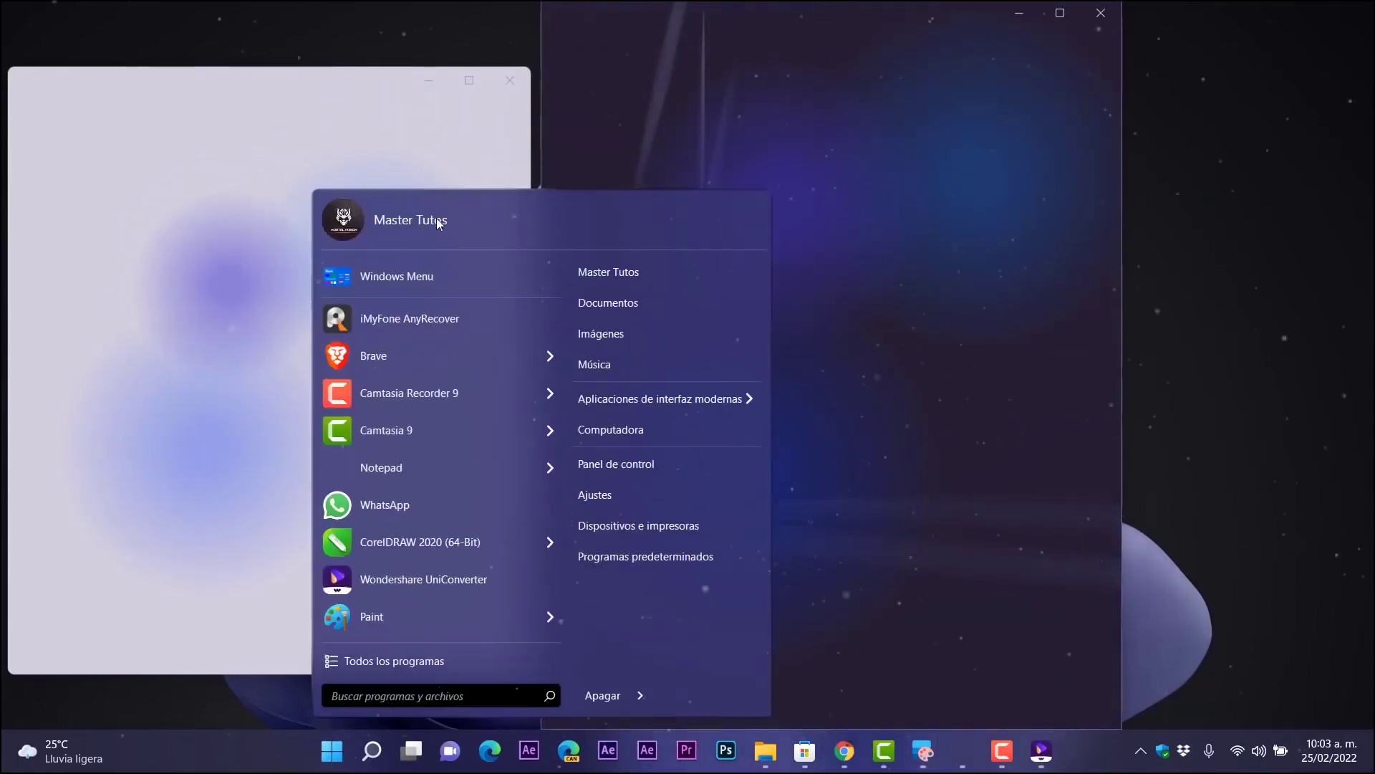
click(391, 273)
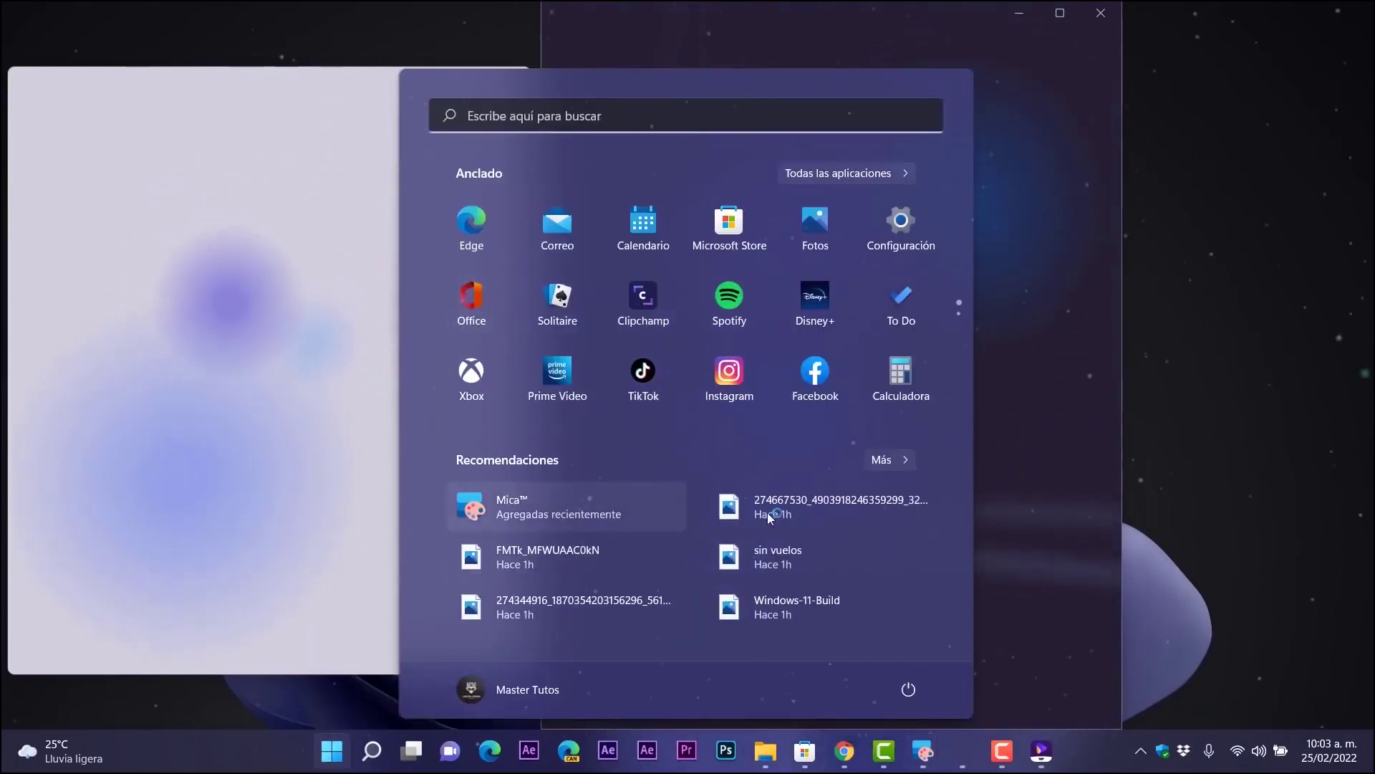
click(527, 502)
drag(837, 89, 721, 127)
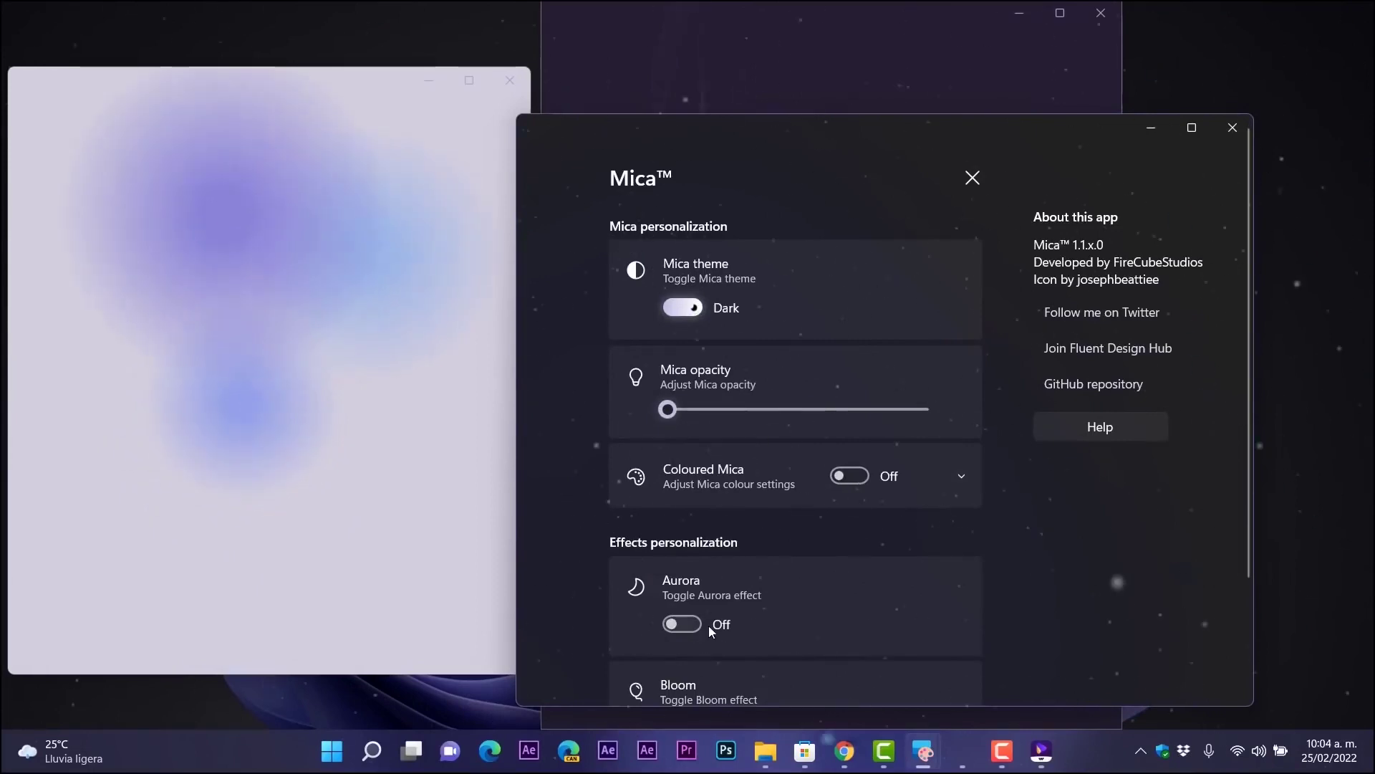
- Turn on the Aurora effect in the third Mica window and raise its Mica opacity to the maximum
scroll(752, 645, down, 2)
click(680, 469)
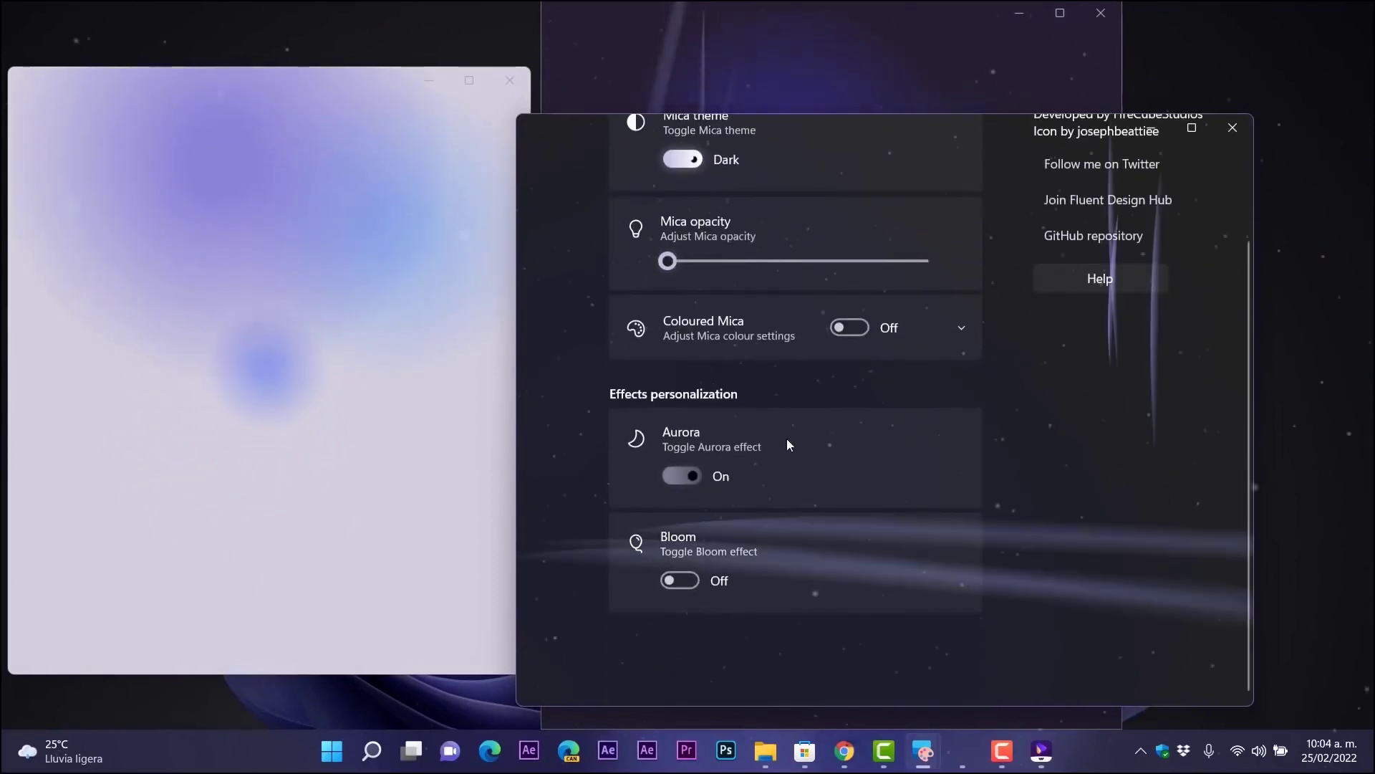
scroll(759, 438, up, 2)
drag(668, 409, 936, 414)
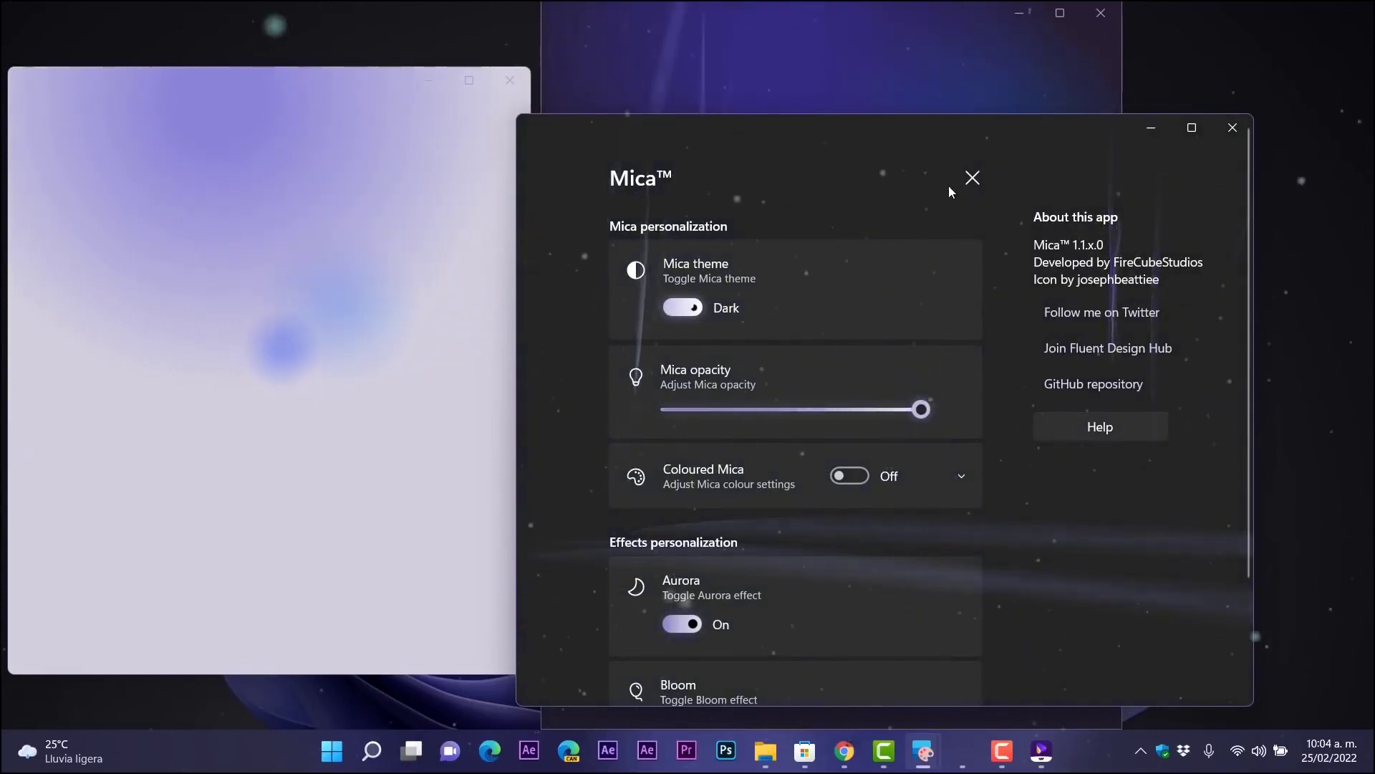
- Close the third window's settings page, narrow the window, and place it beside the full-height dark Mica window
click(972, 177)
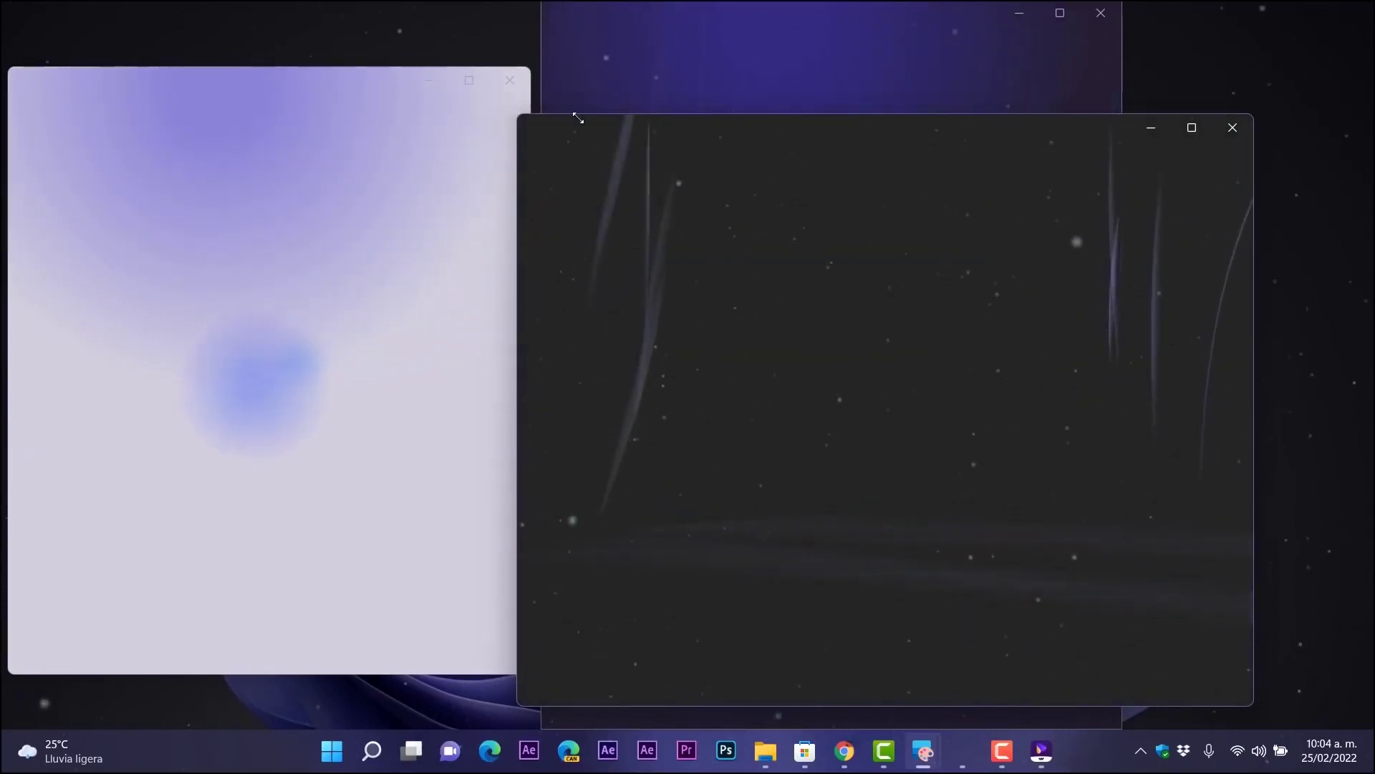
drag(517, 131, 806, 130)
drag(889, 131, 681, 234)
drag(804, 270, 1316, 149)
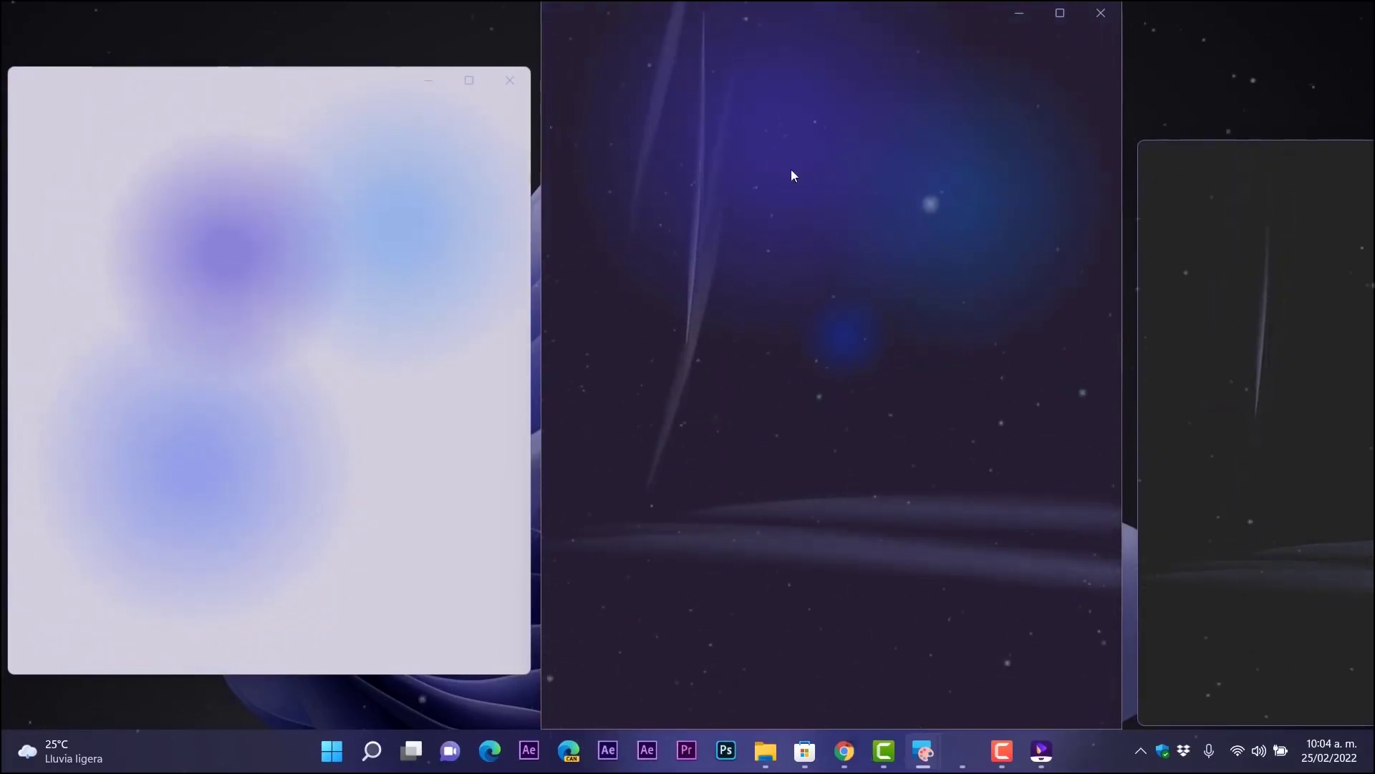
- Show File Explorer over the three Mica windows and adjust its position
click(765, 750)
drag(698, 74, 645, 64)
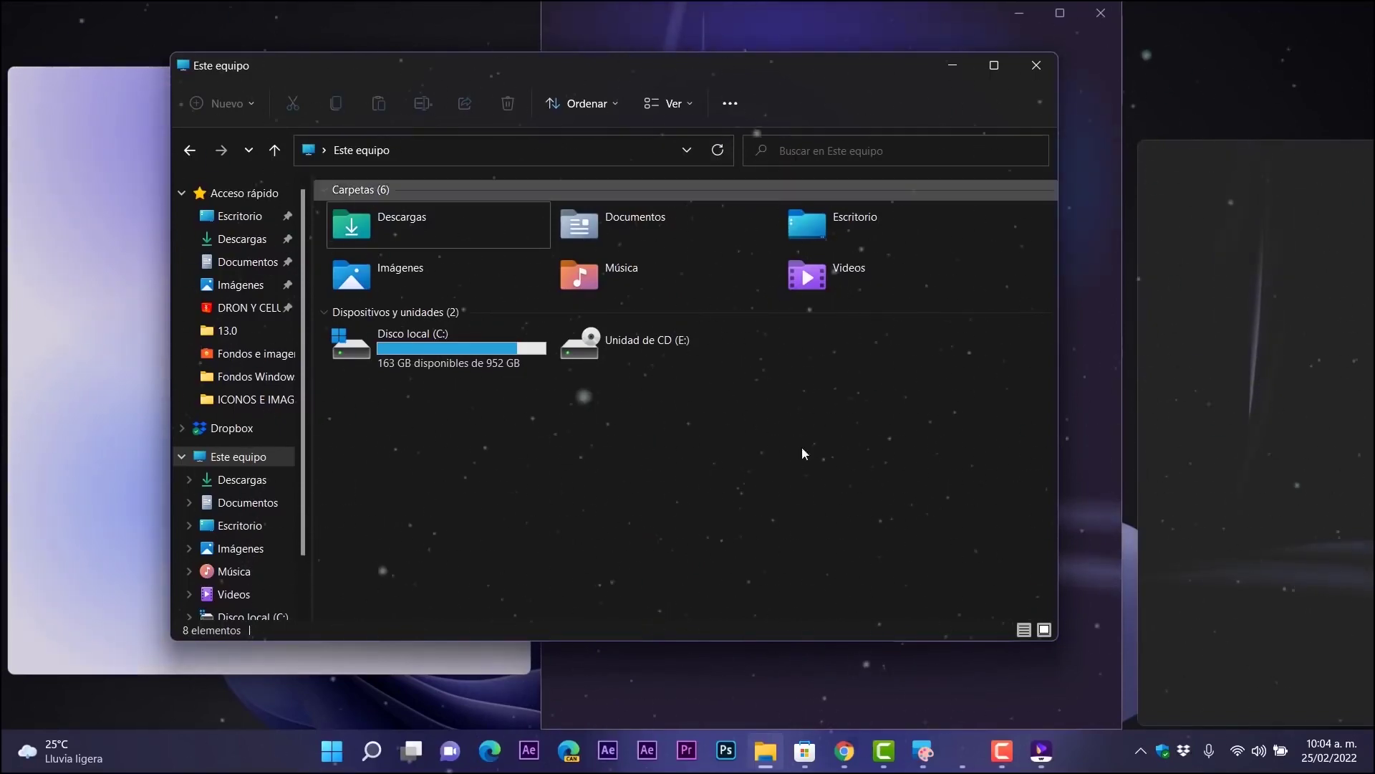
- Switch to Mica's Microsoft Store page, highlight the description text about opening multiple windows, and minimize the store
click(804, 752)
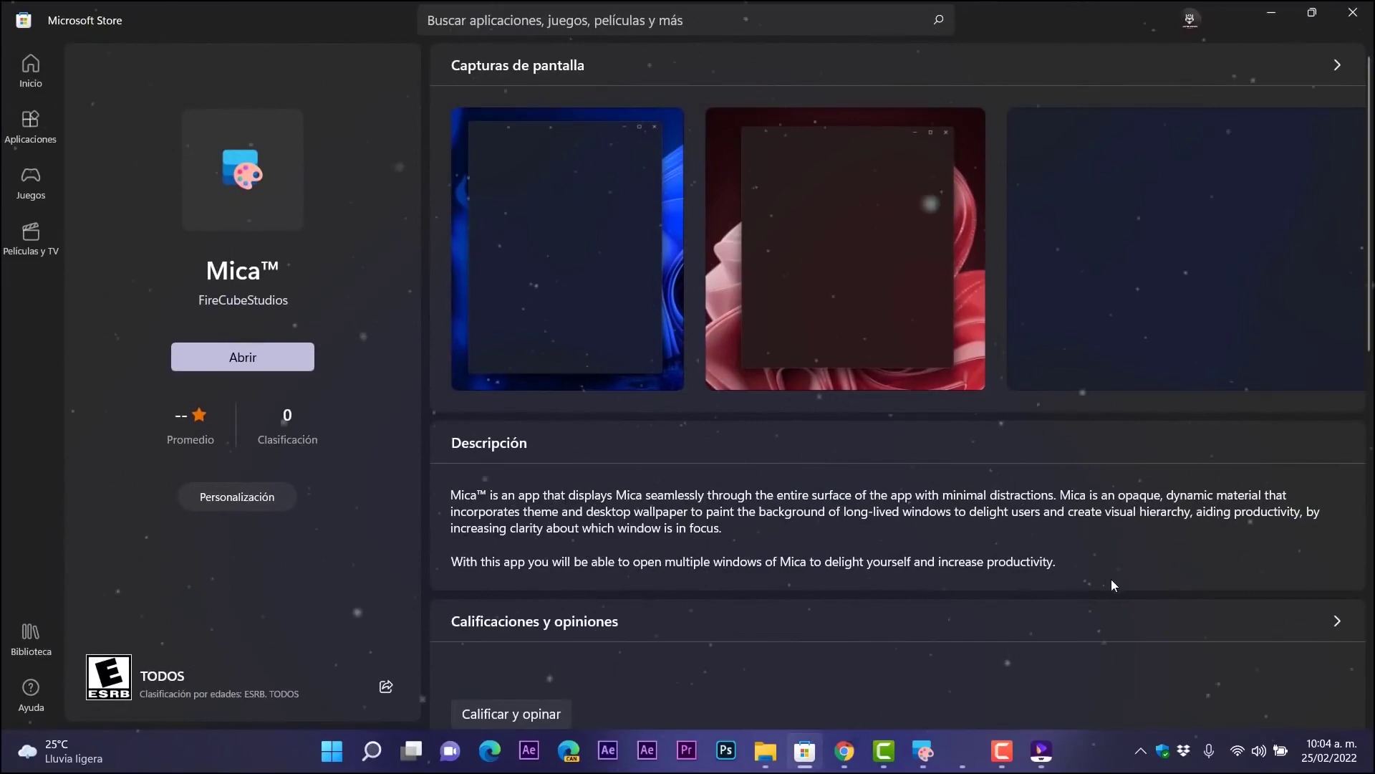
drag(692, 562, 1131, 561)
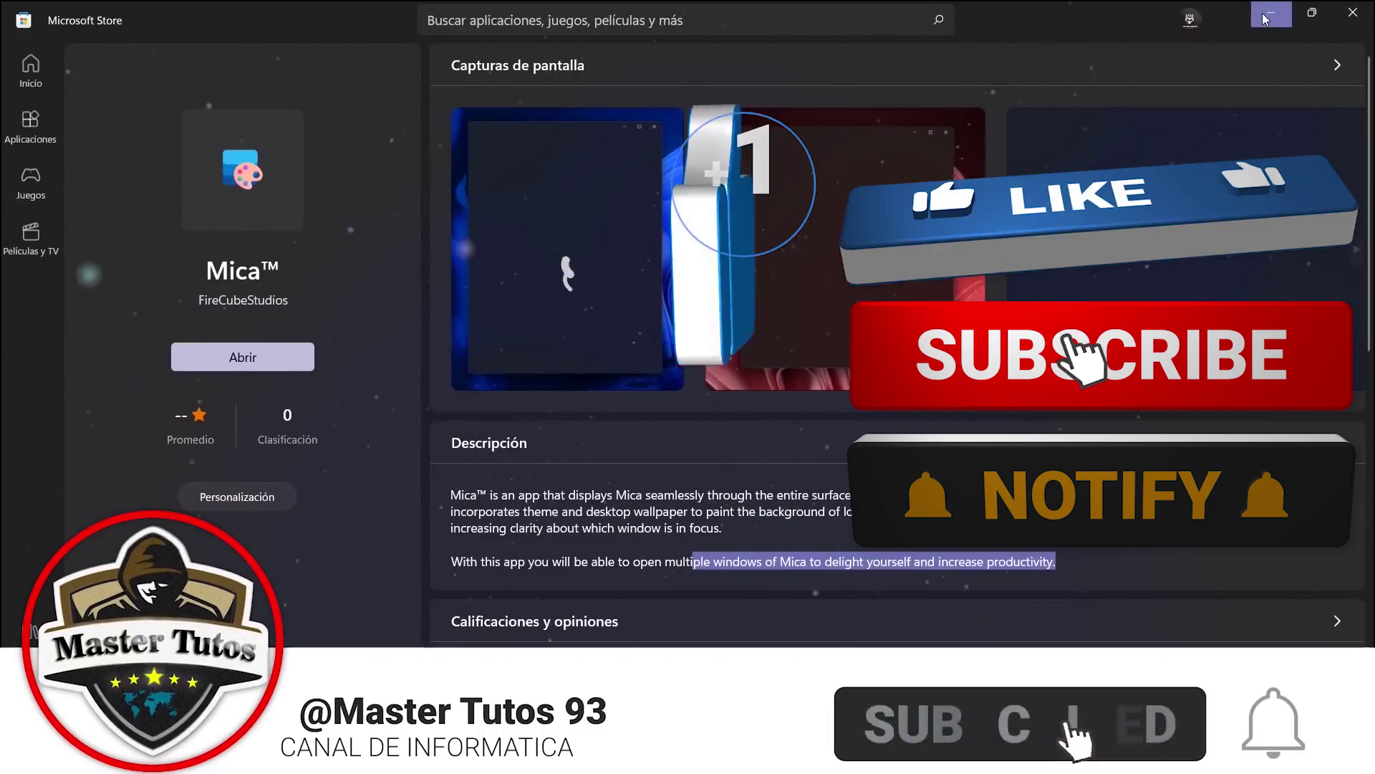
click(1272, 12)
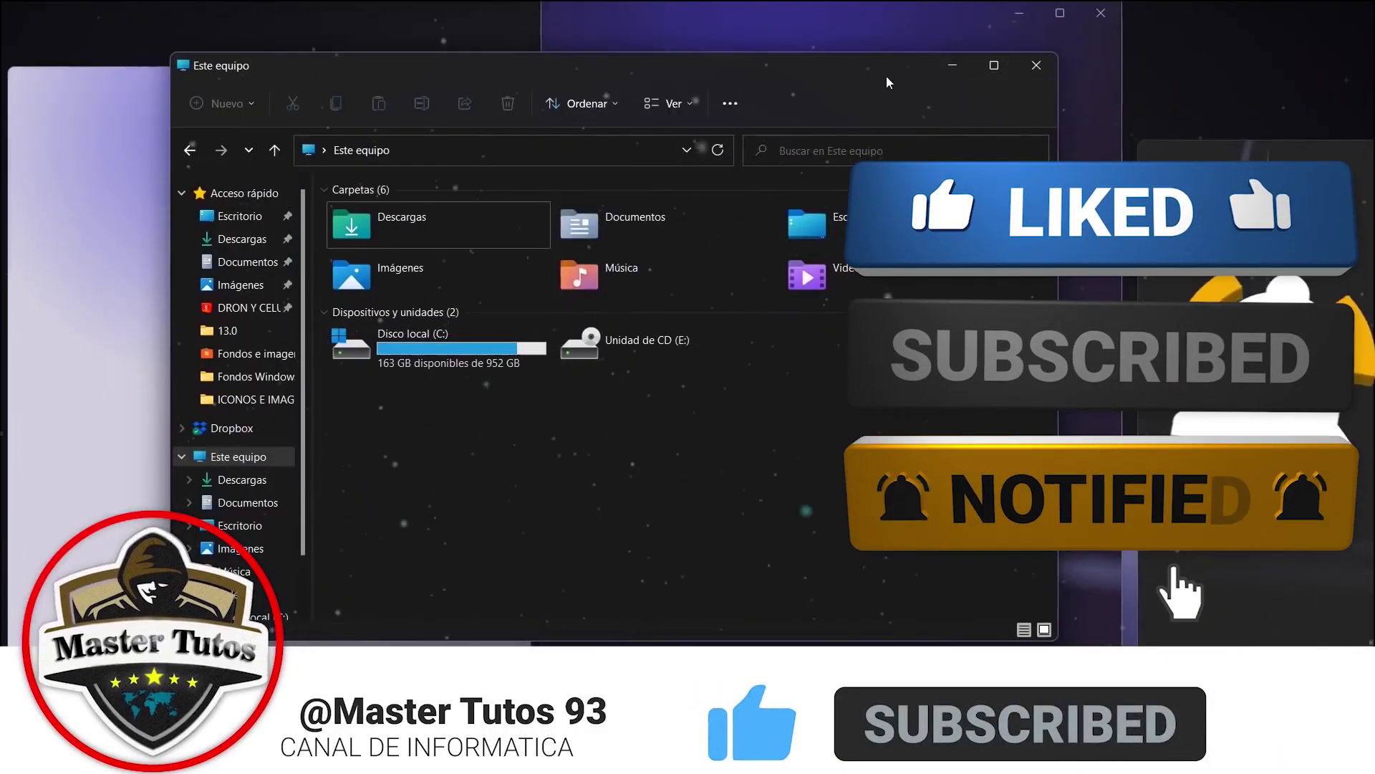
- Move the File Explorer window down to the taskbar, clear of the three Mica windows
drag(989, 208, 973, 728)
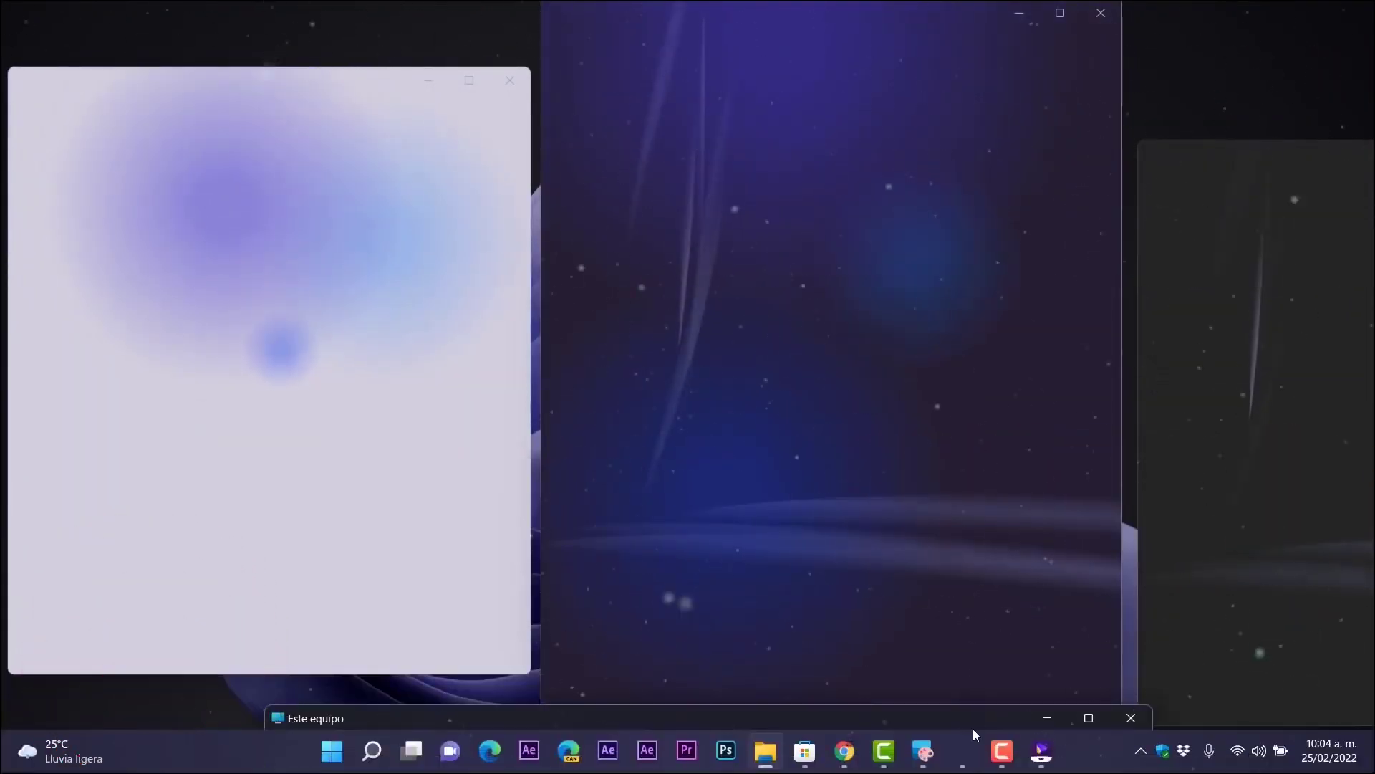